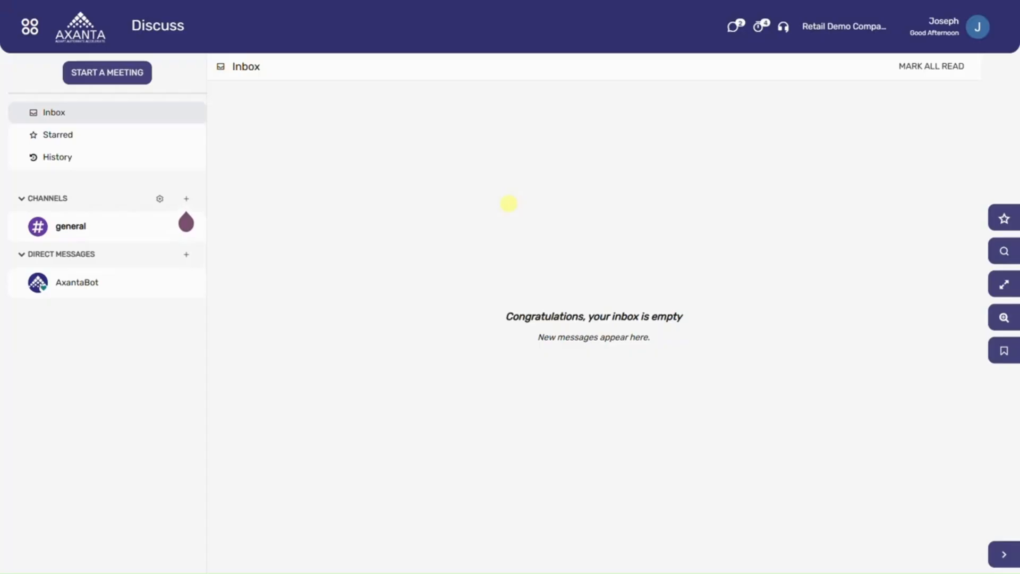
- Search the general settings for "asse"
click(29, 26)
click(562, 255)
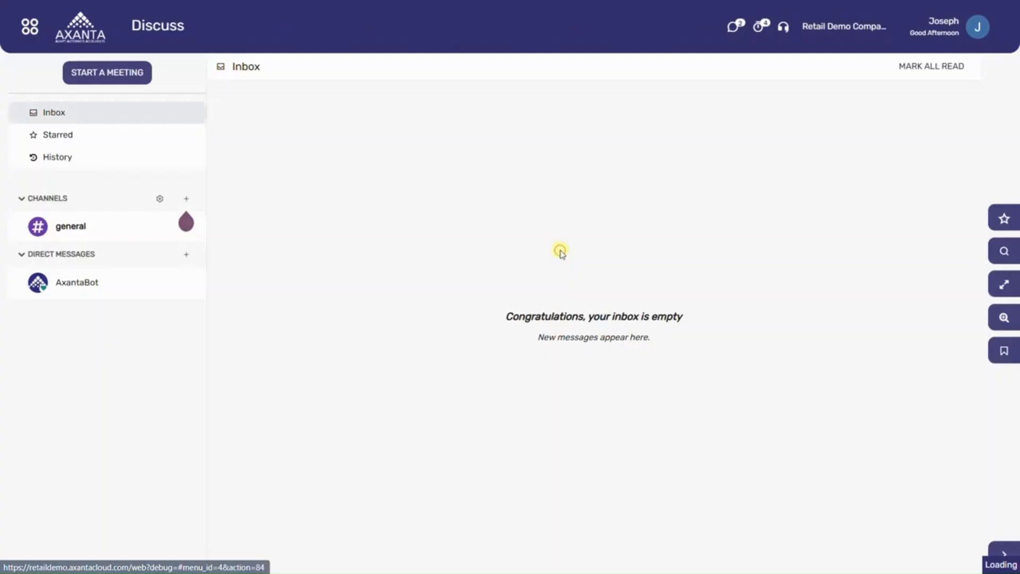
click(585, 80)
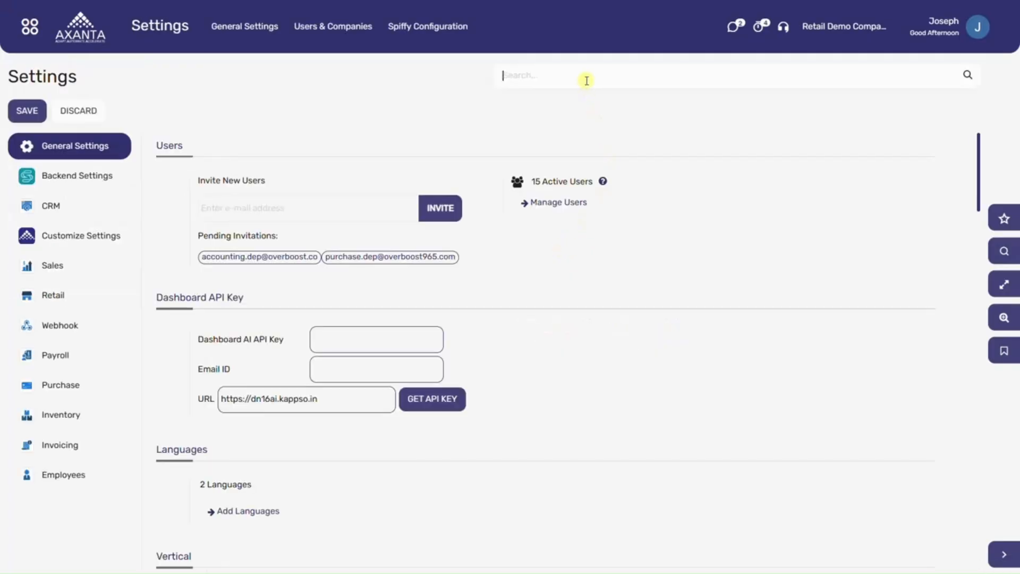
text(asse)
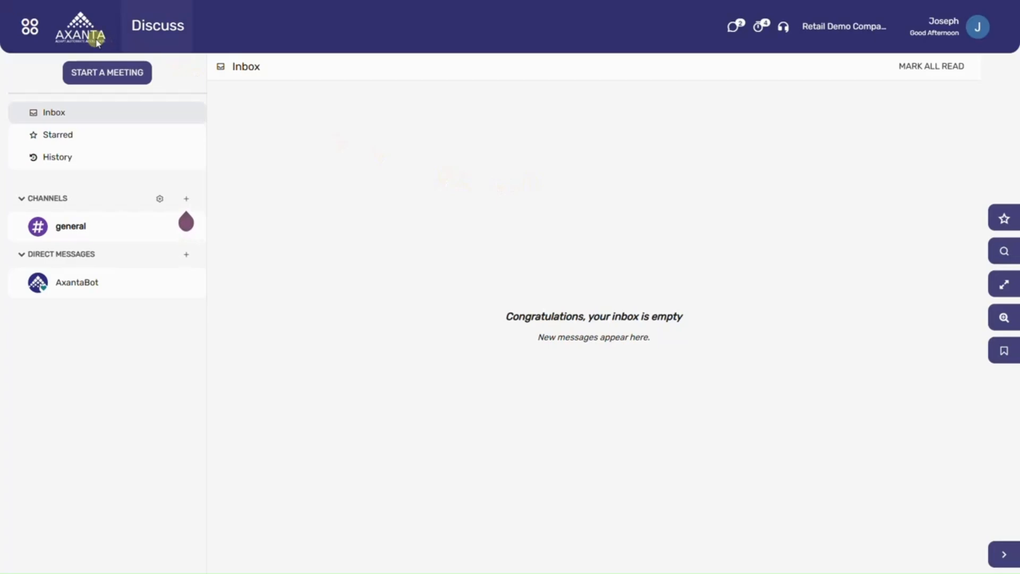
- Open the Asset Profiles configuration list in the Accounting module
click(33, 25)
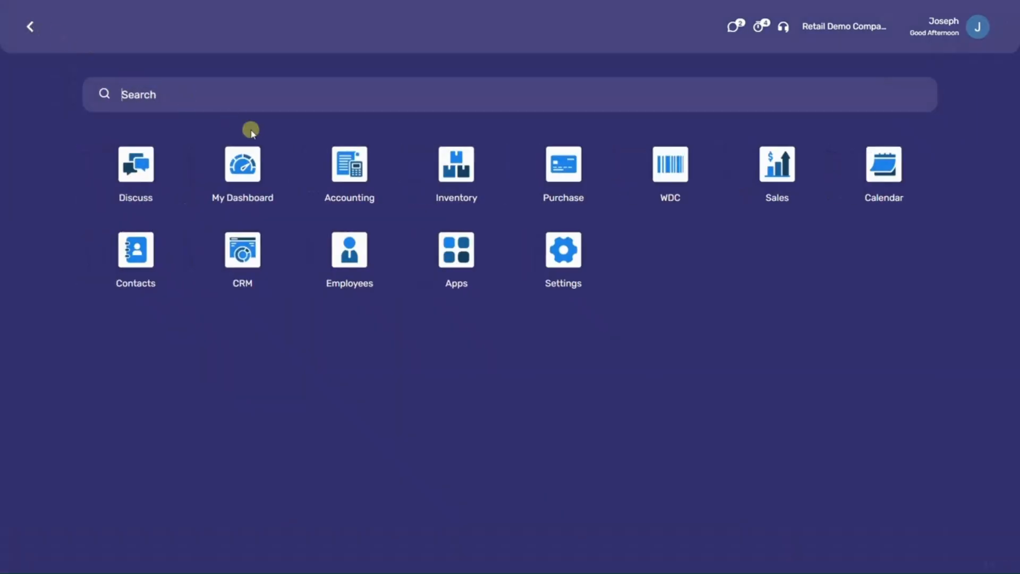
click(349, 166)
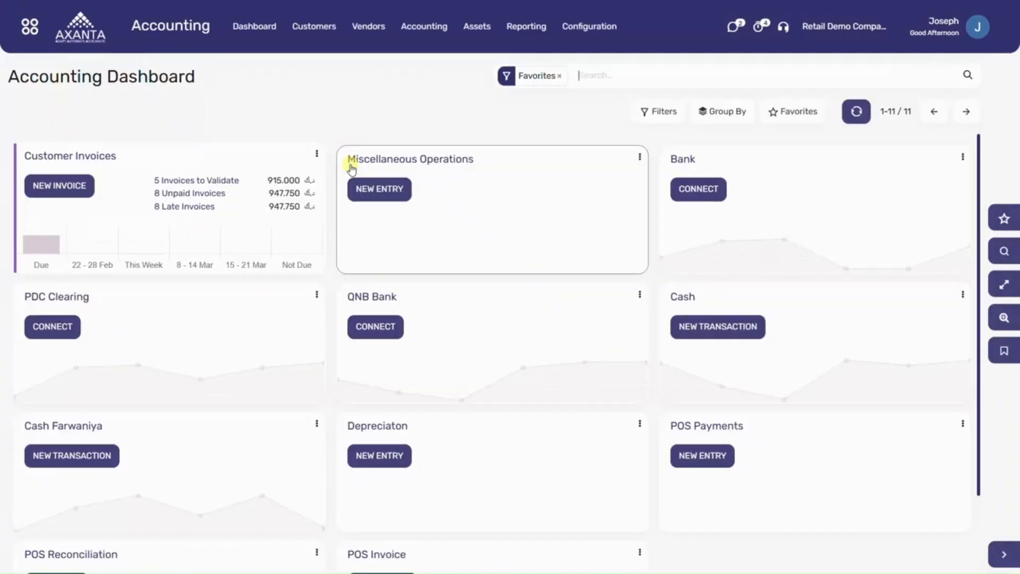
click(586, 25)
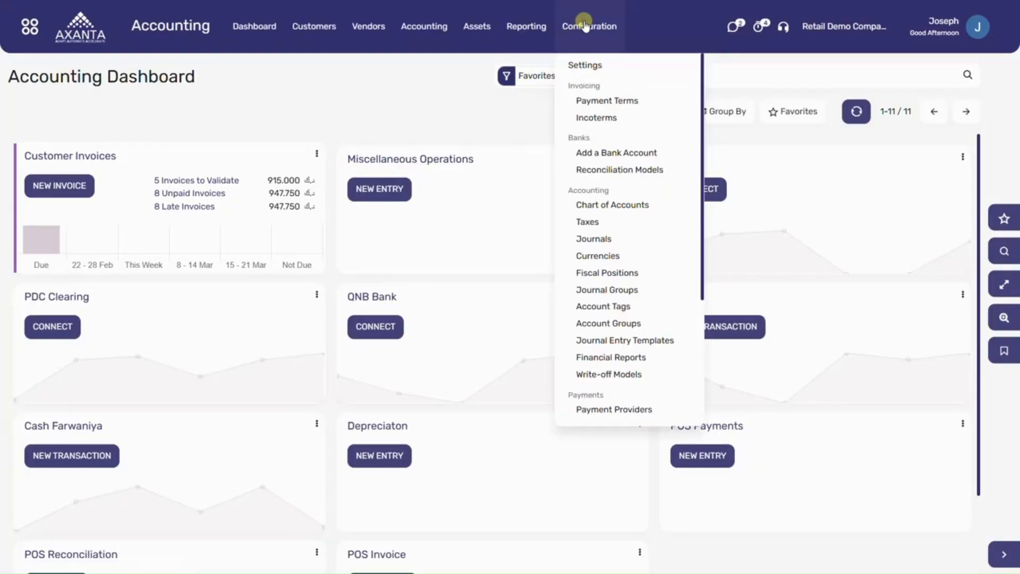
scroll(667, 292, down, 3)
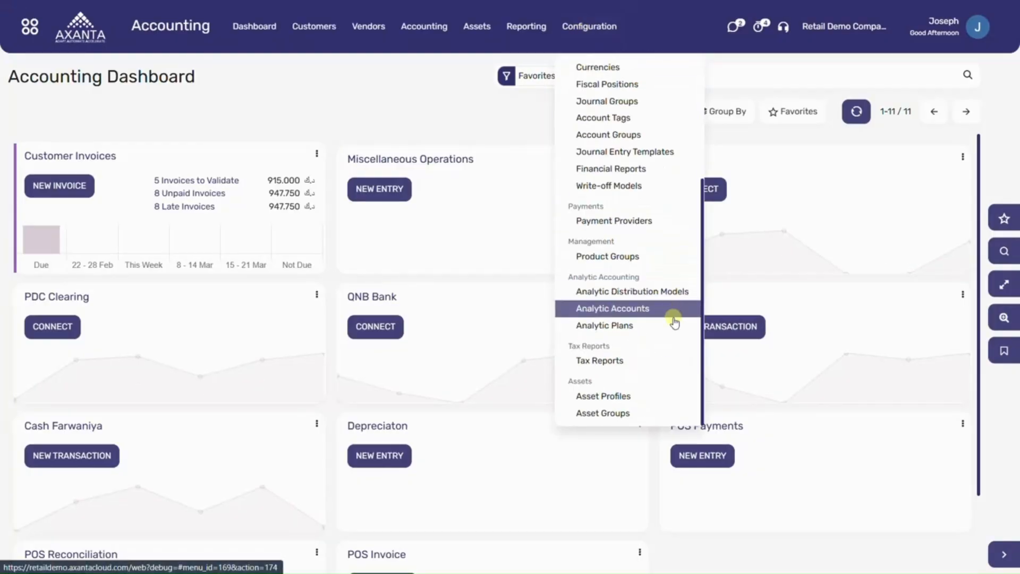
click(661, 405)
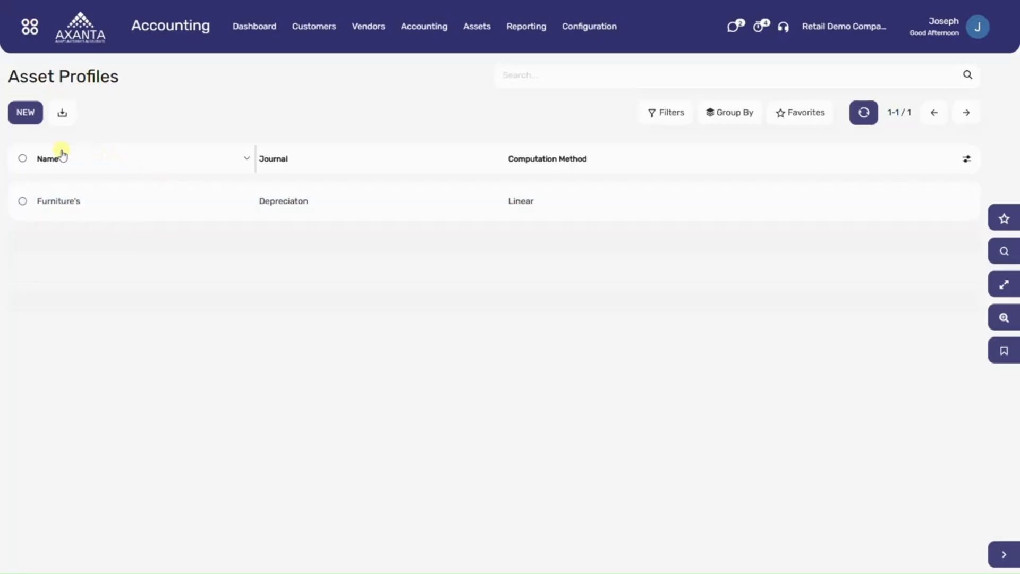
- Create a new asset profile named IT Hardware's and assign the Depreciaton journal to it
click(25, 114)
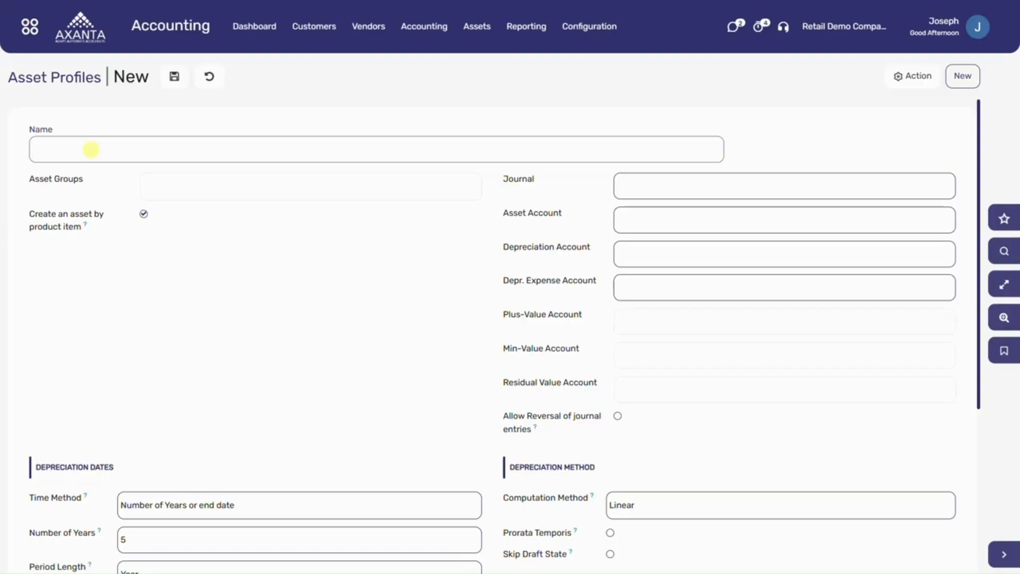
text(IT Hardware's)
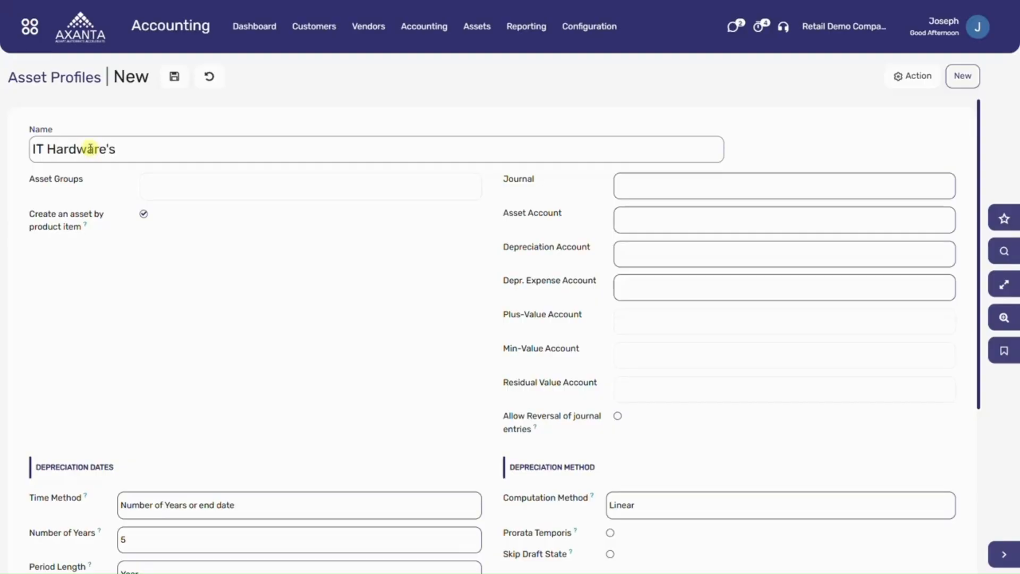
click(667, 189)
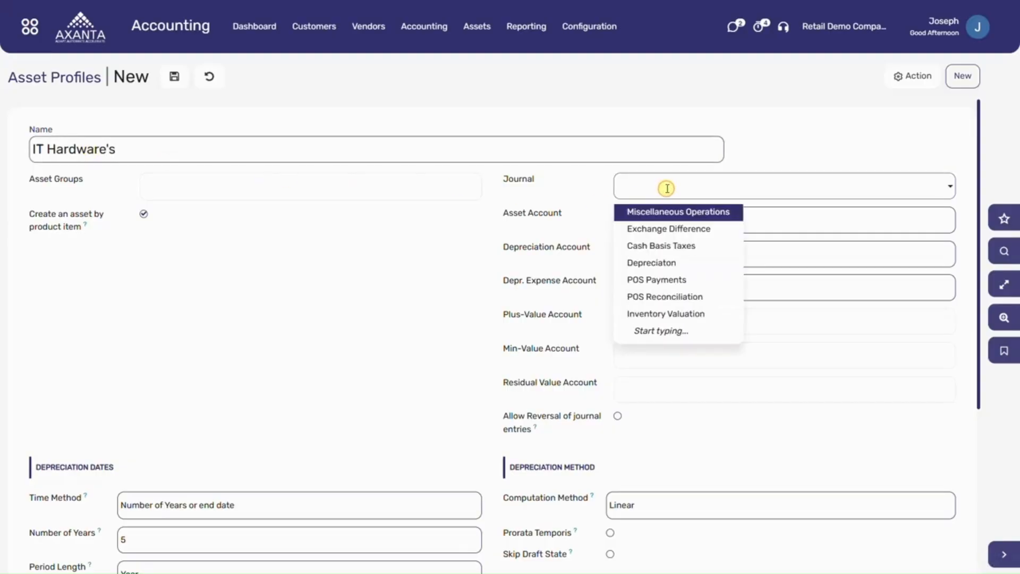
click(694, 262)
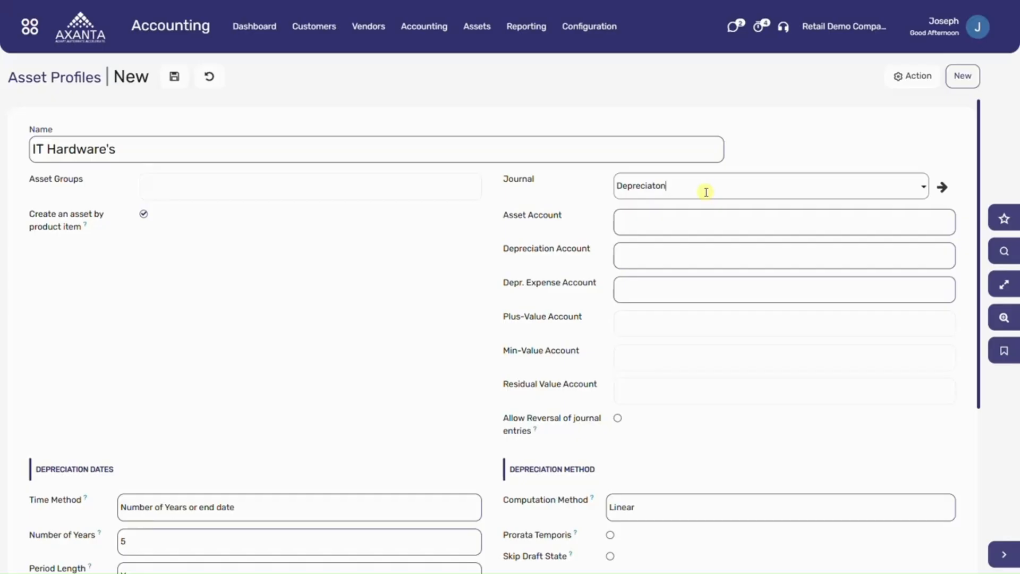
- Set the profile's asset account to 151010 IT Hardware
click(681, 222)
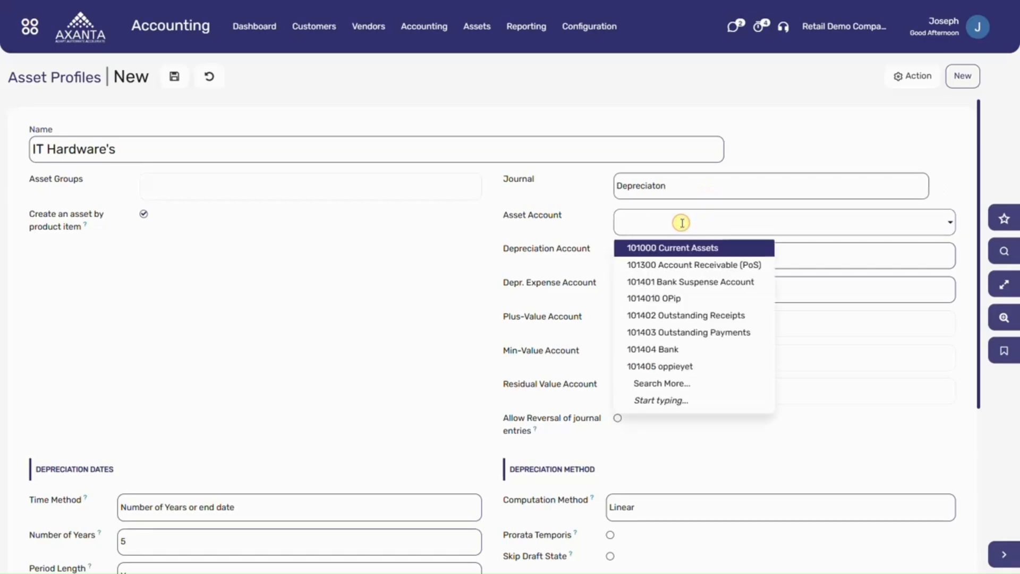
text(it ha)
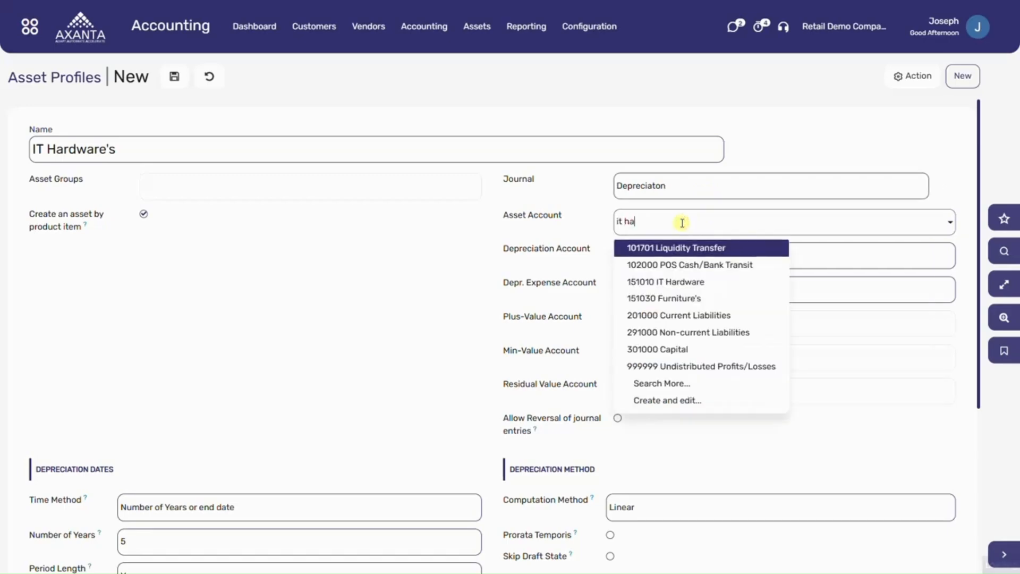
click(683, 249)
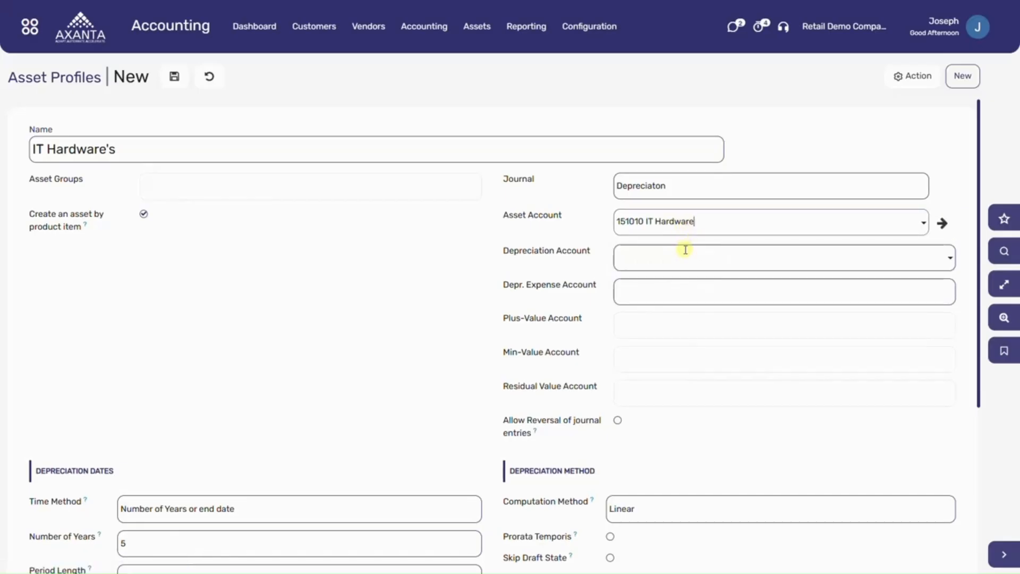
- Set the depreciation account to 151020 Accumulated Depreciation Account and the depreciation expense account to 962050 Depreciation Expense
click(685, 258)
text(accu)
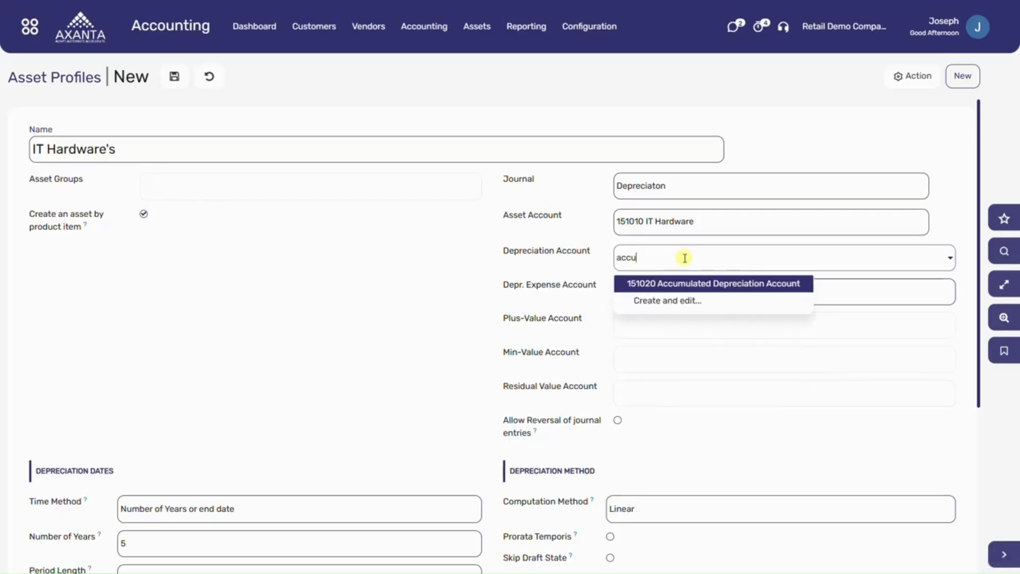
click(686, 282)
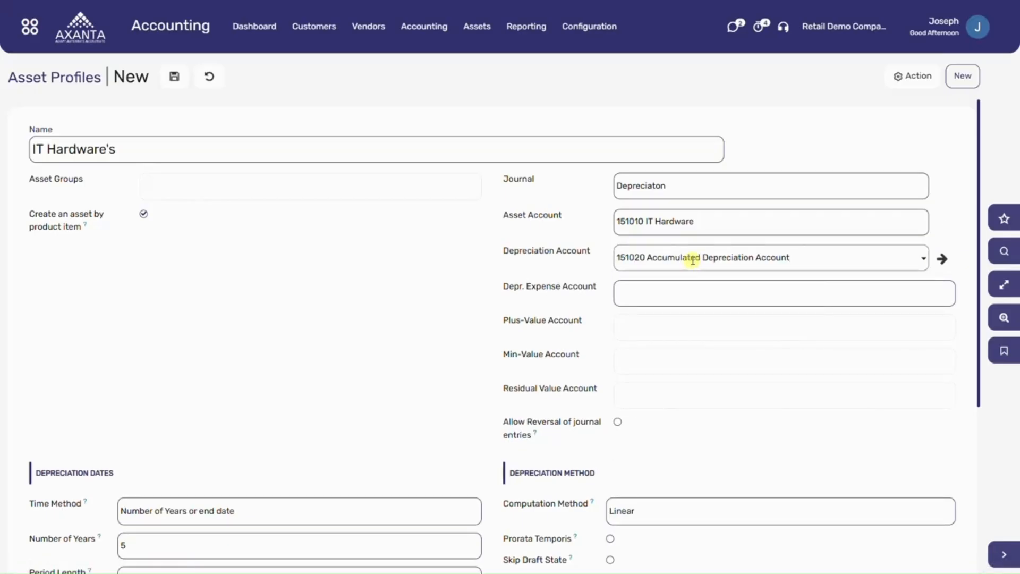
click(679, 293)
text(dep)
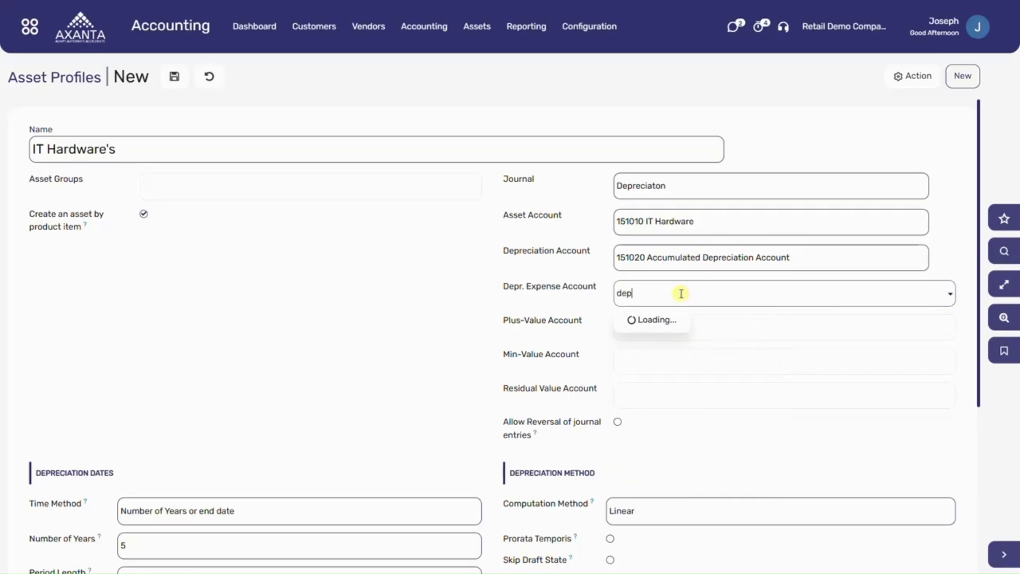
click(690, 330)
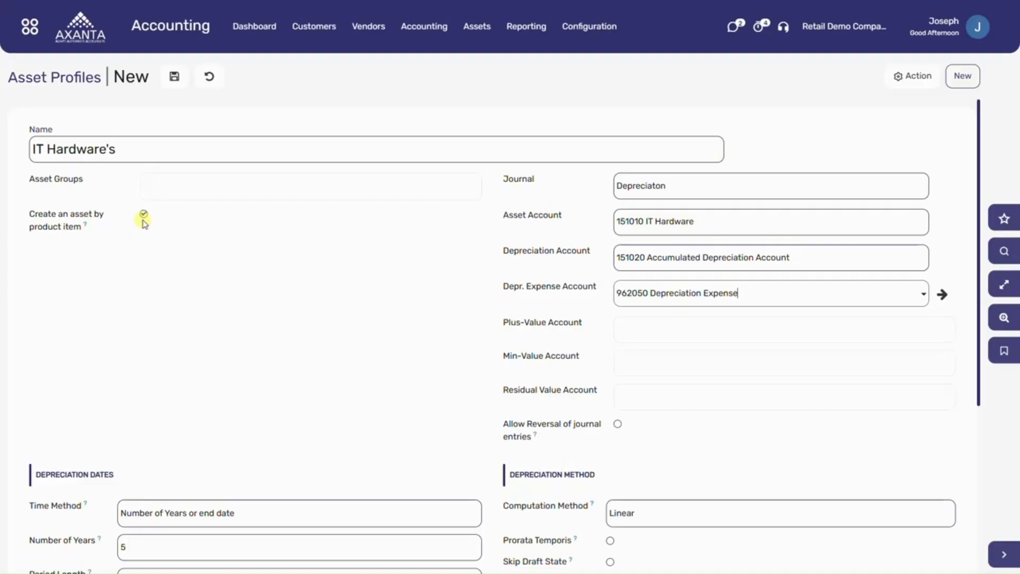
- Set the depreciation dates to Number of Years or end date with a Month period length, and save the profile
scroll(196, 303, down, 3)
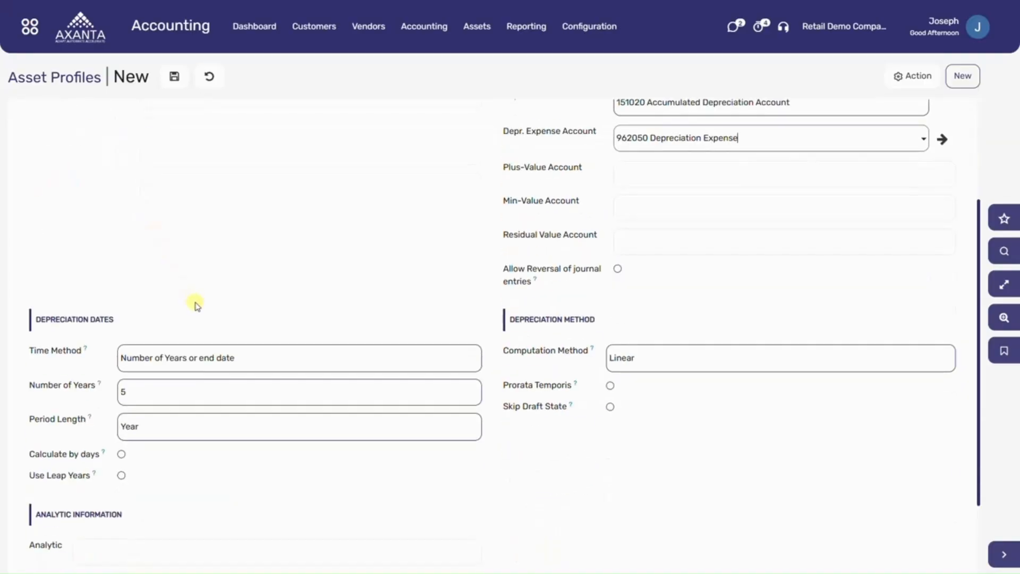
click(278, 367)
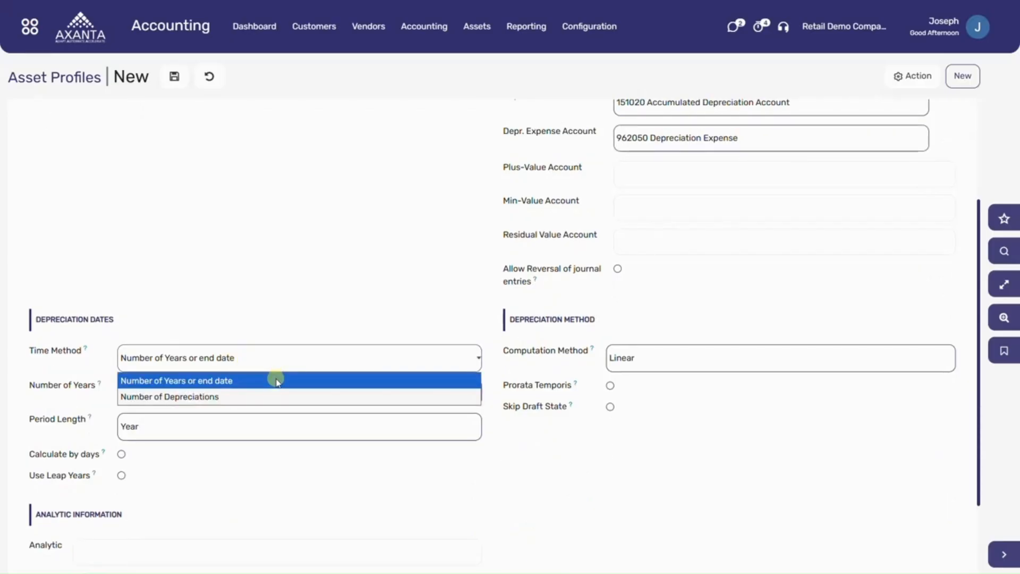
click(276, 381)
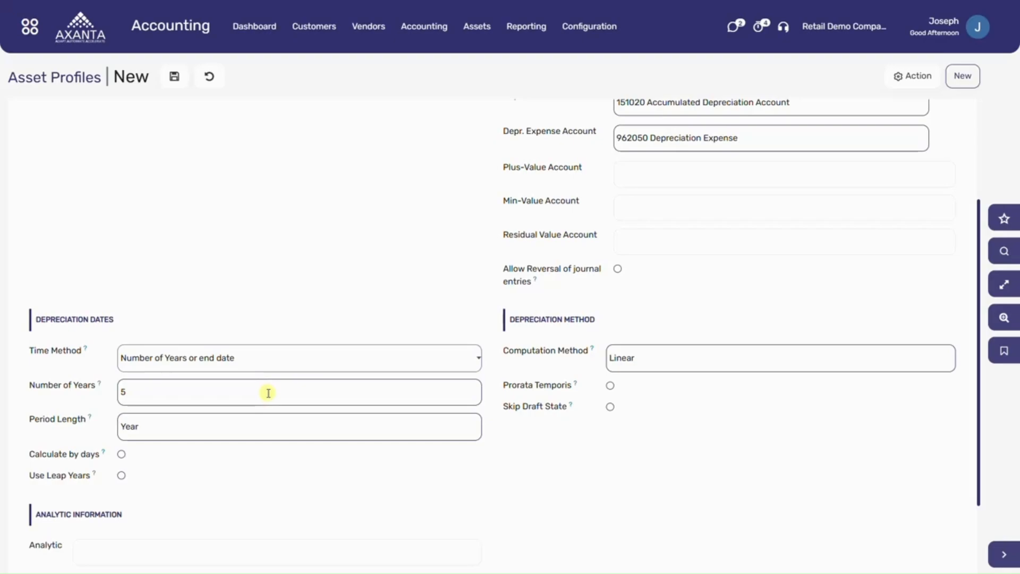
click(260, 434)
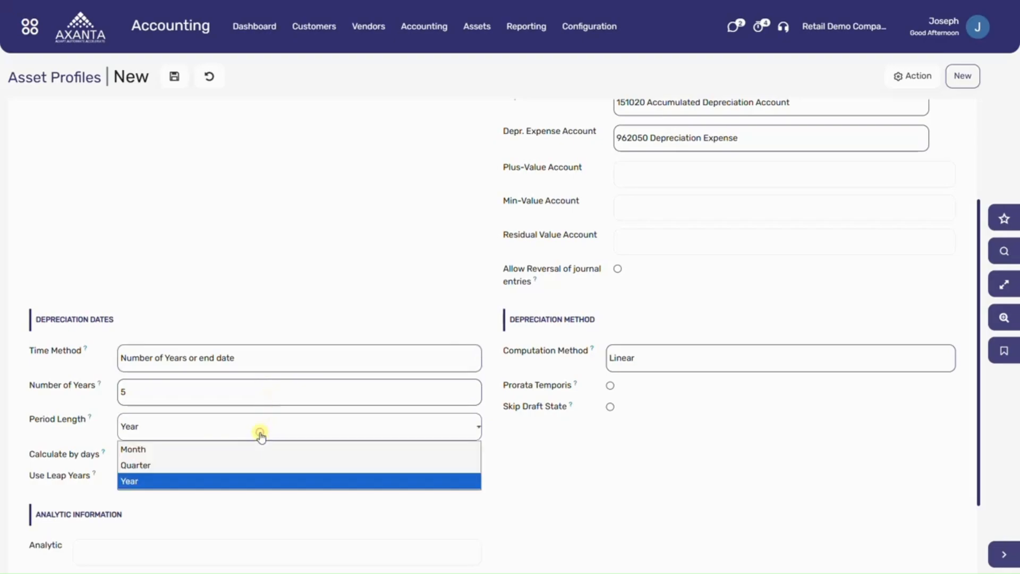
click(246, 449)
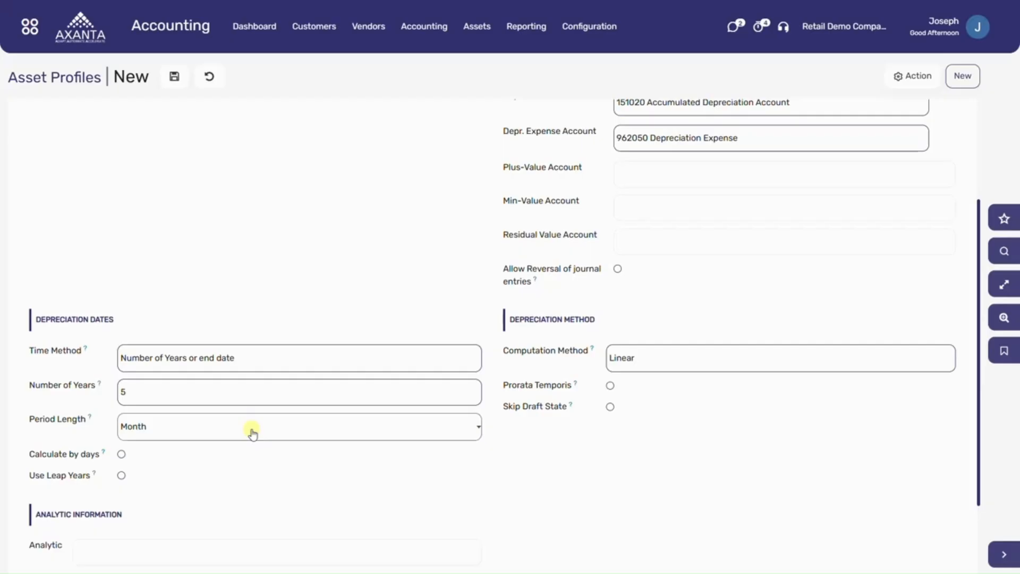
key(alt+s)
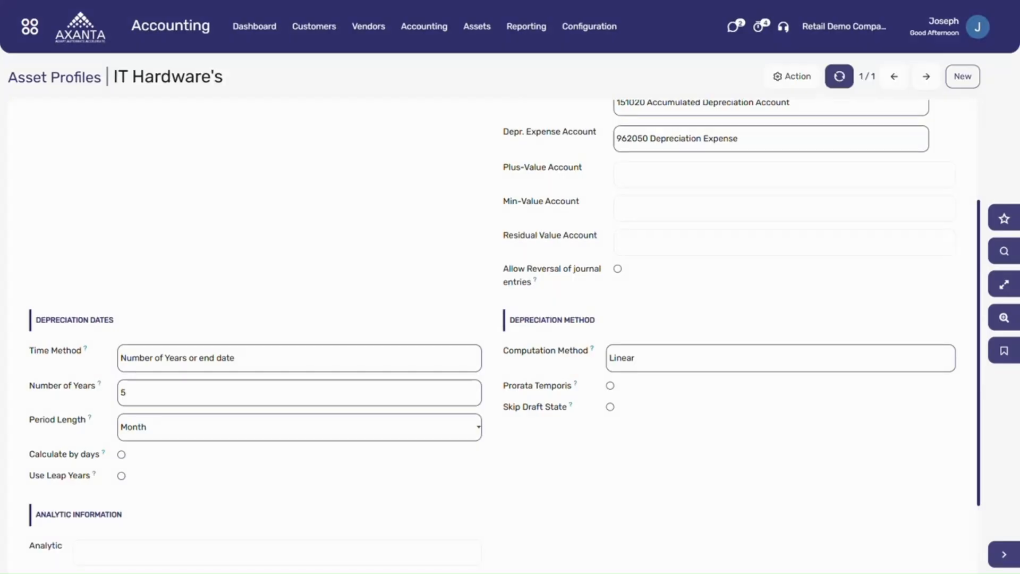
- Choose Linear as the profile's depreciation computation method
click(672, 366)
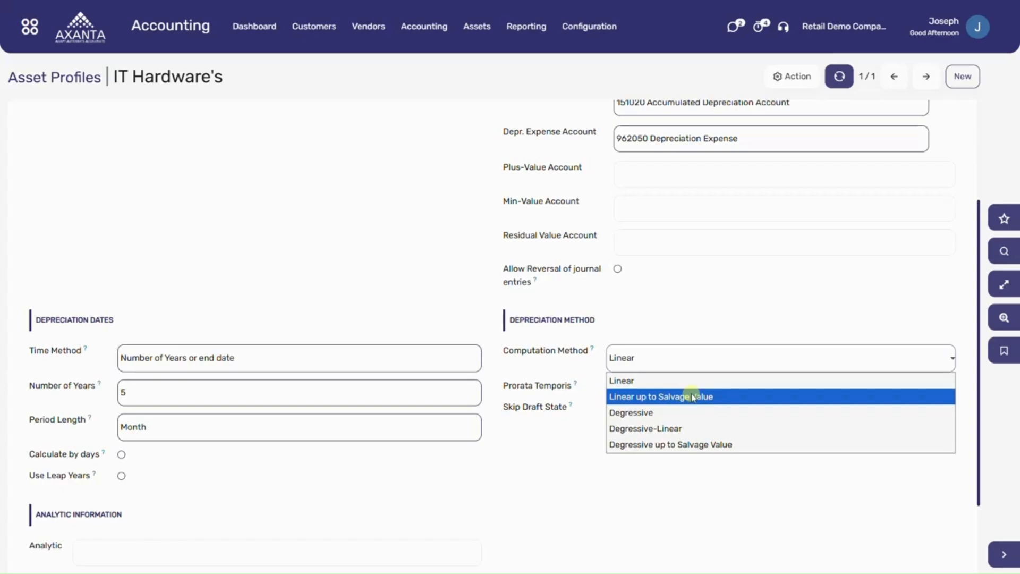
click(745, 381)
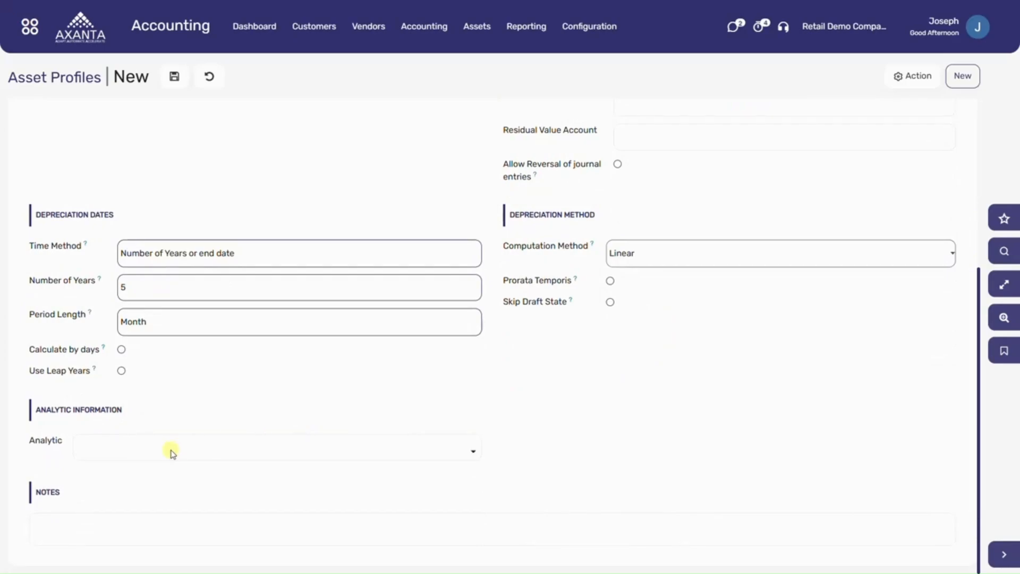
- Look over the analytic and notes fields without filling them in, and save the IT Hardware's asset profile
click(170, 450)
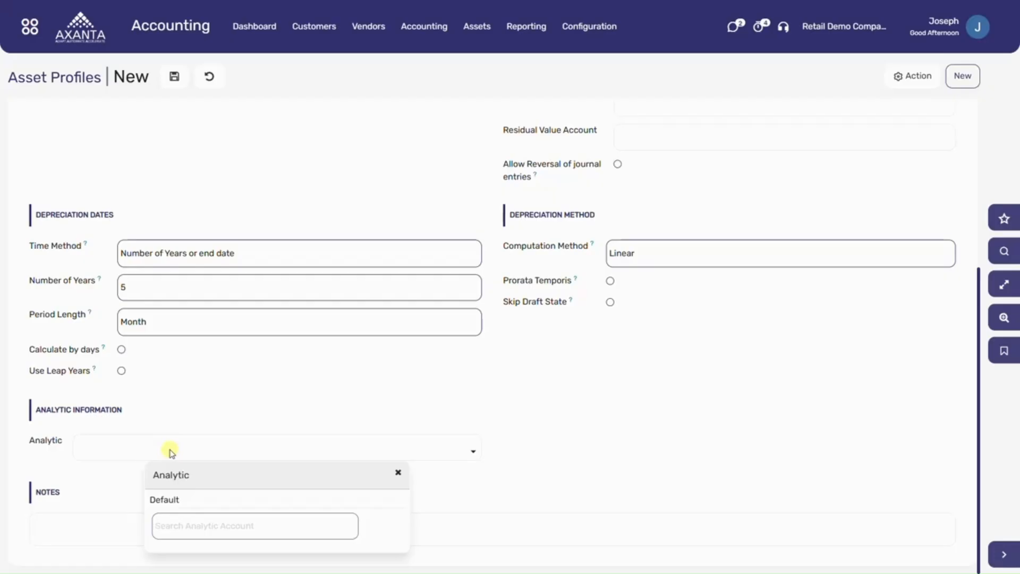
click(226, 415)
click(264, 526)
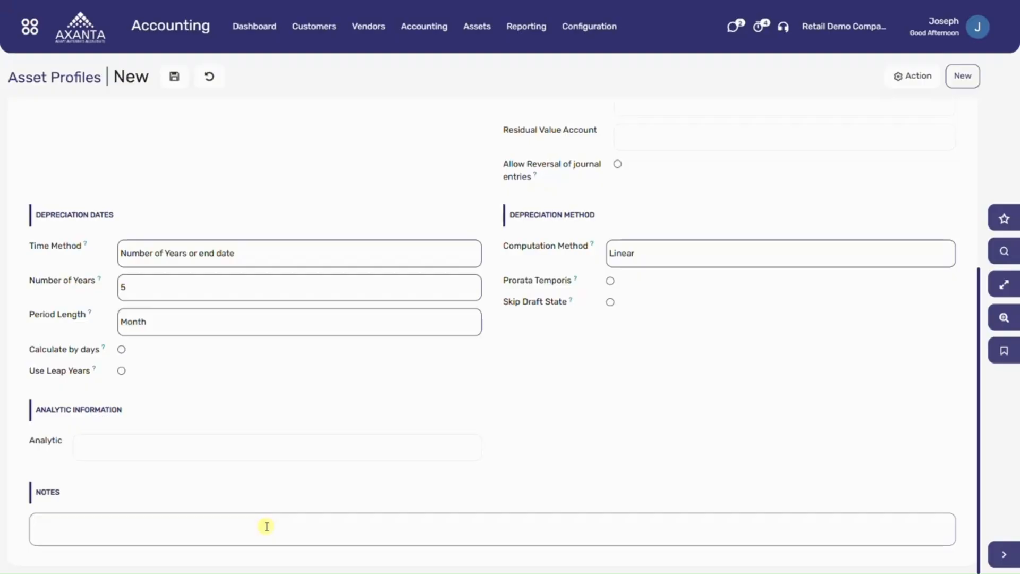
scroll(289, 507, up, 5)
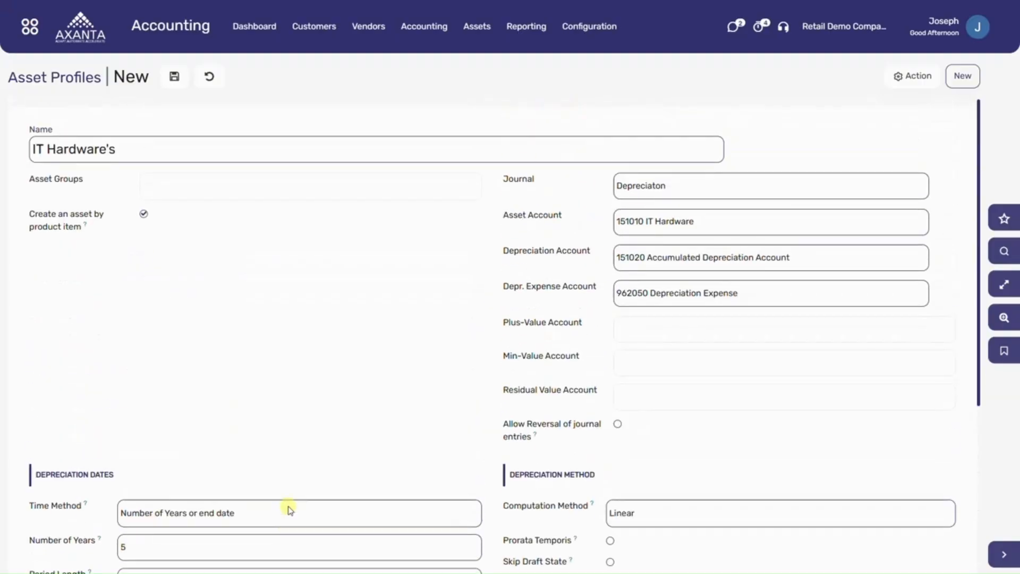
click(176, 77)
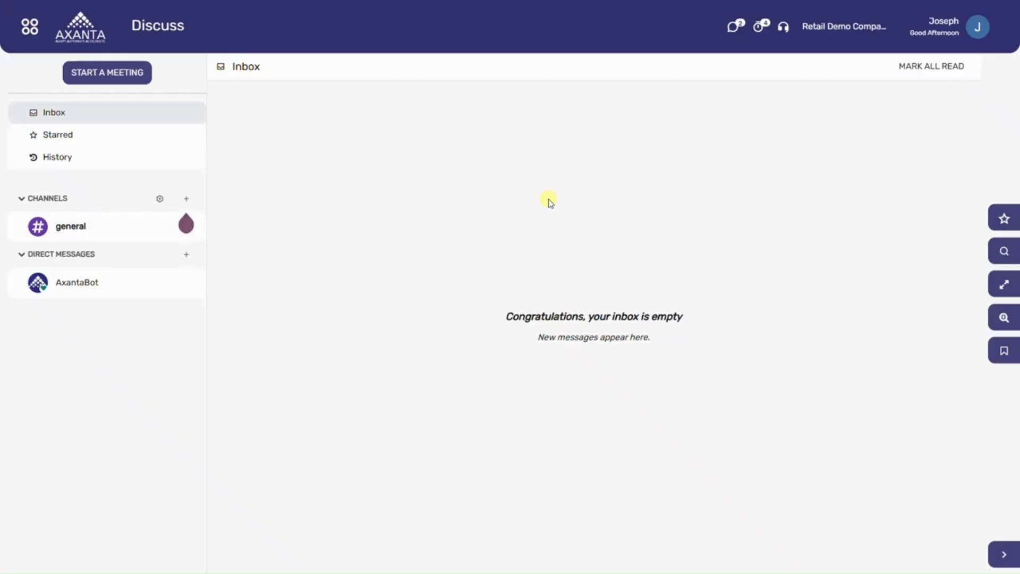
- Open the vendor bills list in the Accounting module and start a new draft bill
click(30, 32)
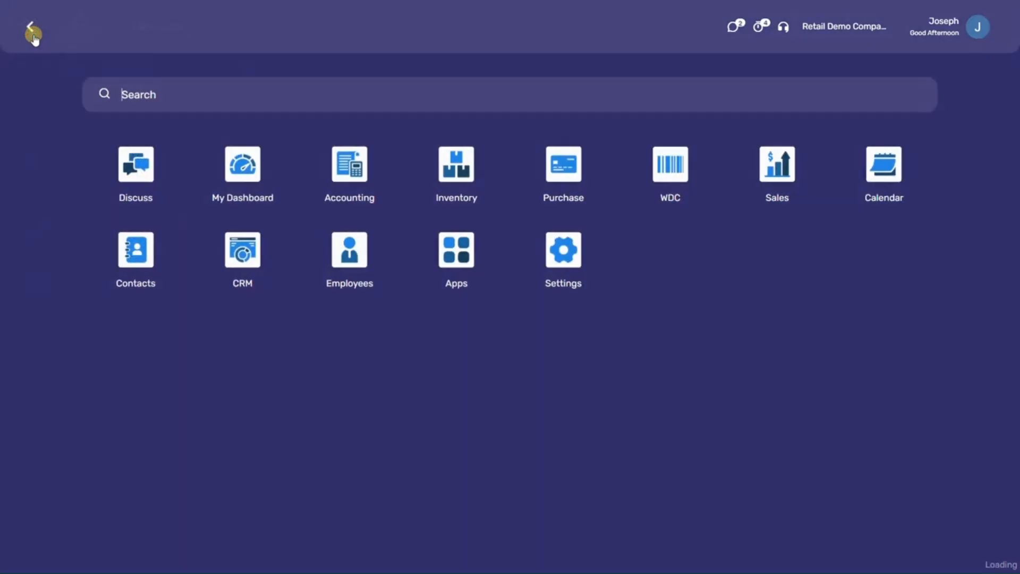
click(334, 178)
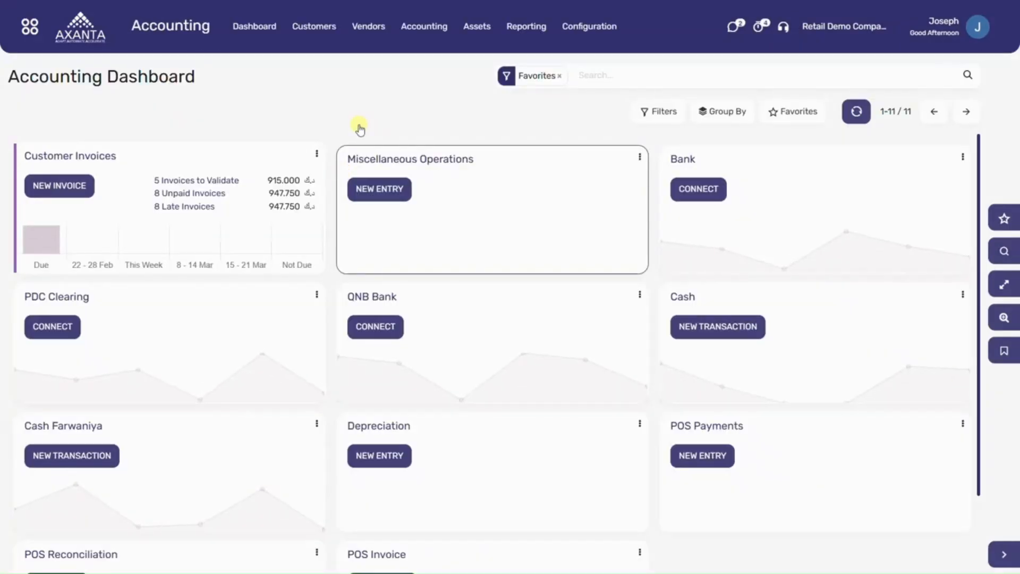
click(368, 28)
click(379, 64)
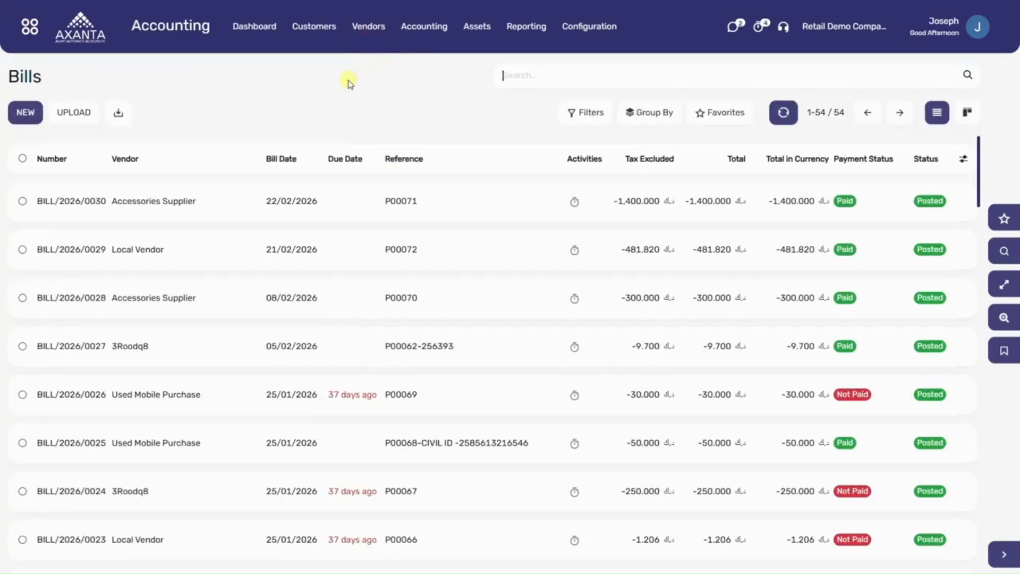
click(26, 113)
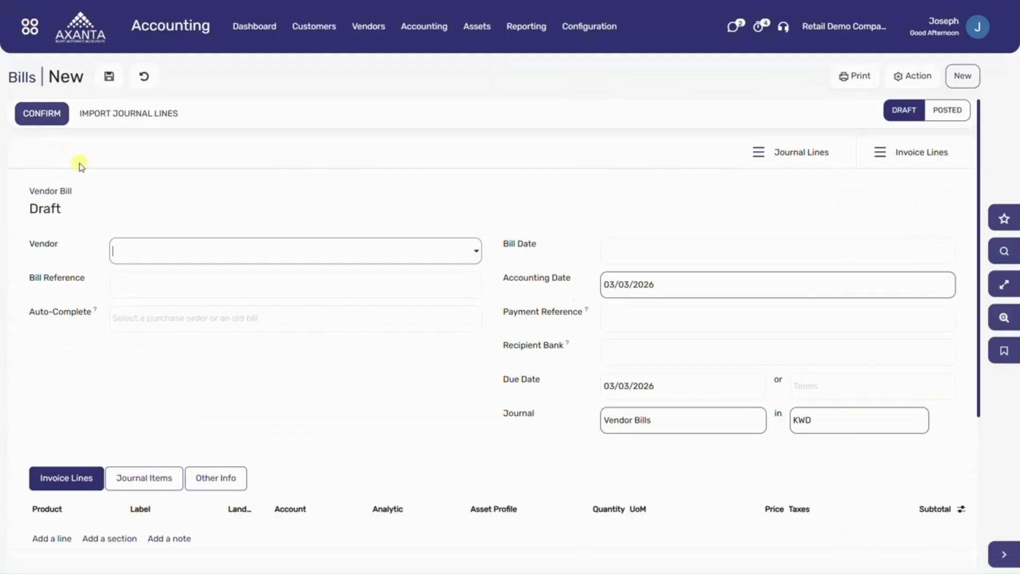
- Fill in the bill with vendor Accessories Supplier, bill date 03/03/2026 and bill reference 12345
click(121, 245)
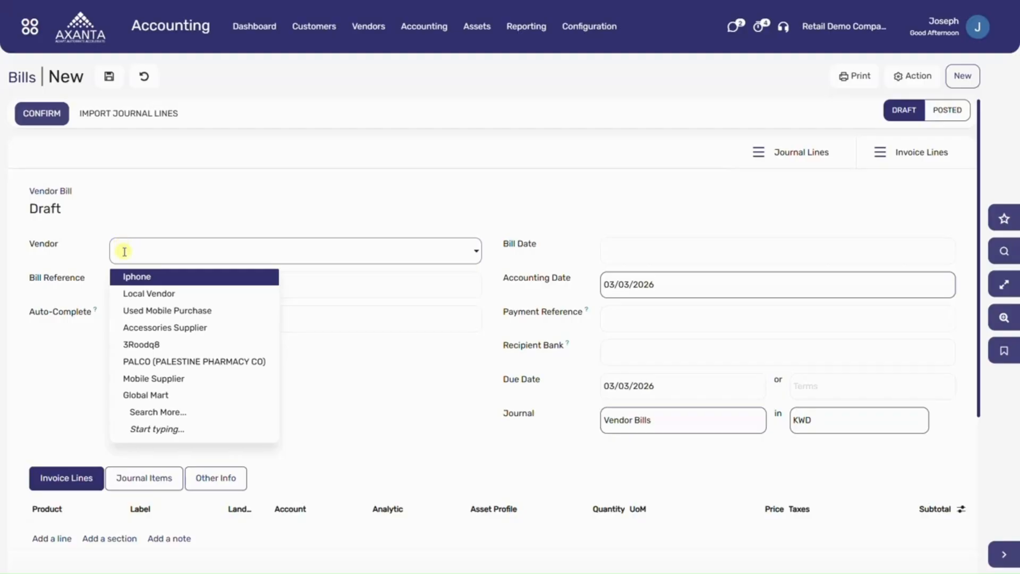
click(141, 327)
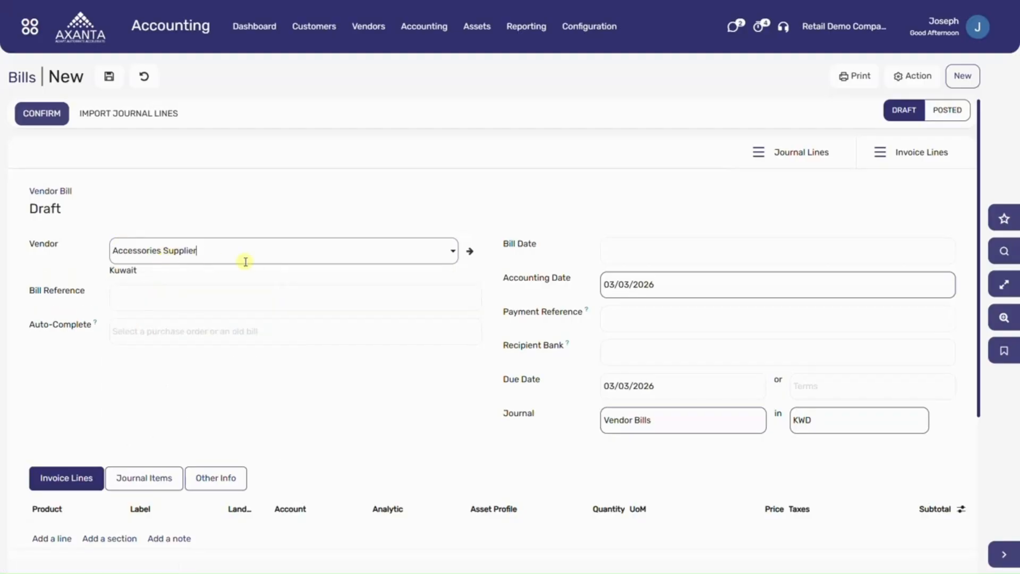
click(621, 254)
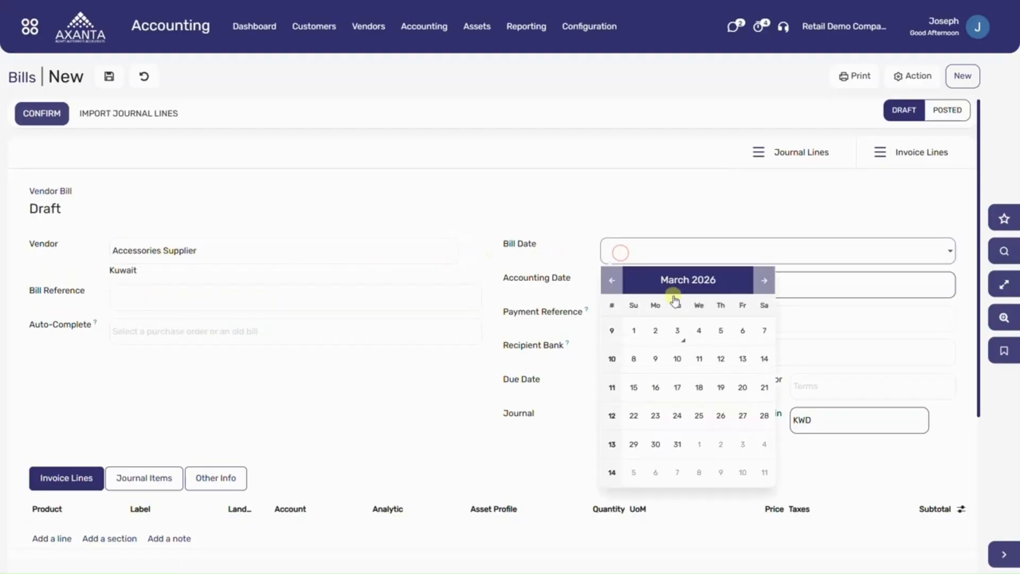
click(678, 331)
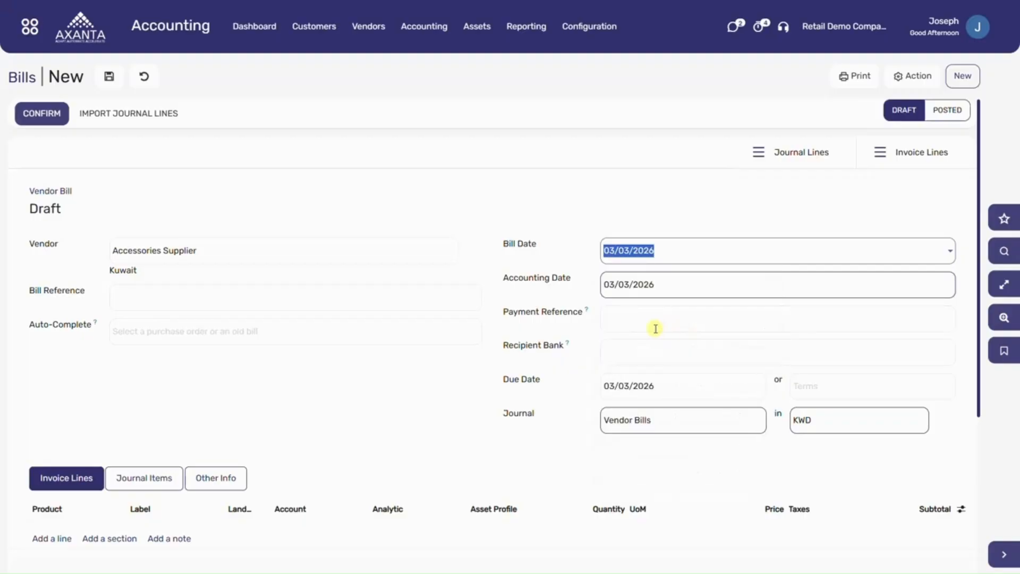
click(379, 304)
text(12345)
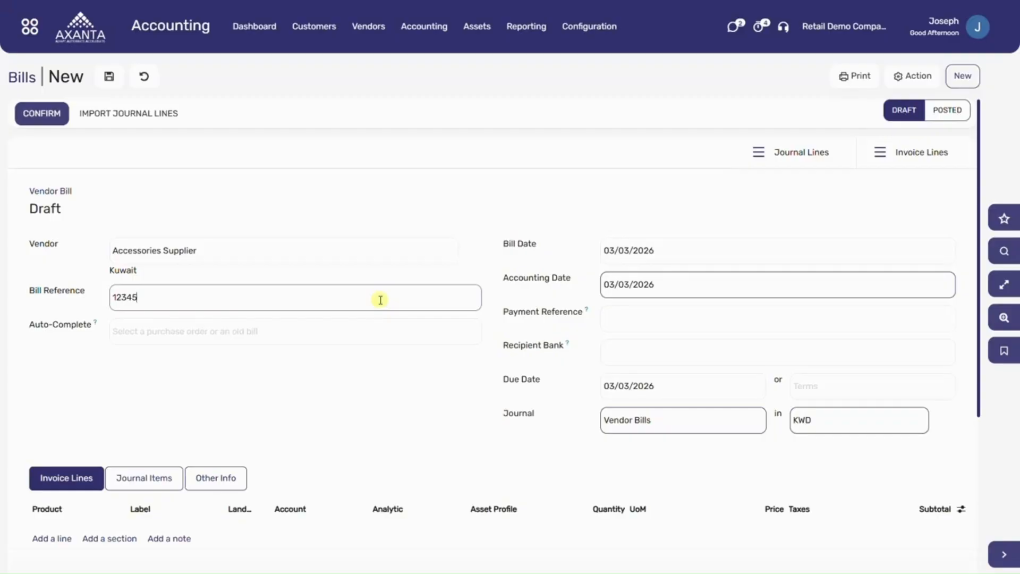
- Add an invoice line to the bill and assign it the IT Hardware's asset profile
scroll(374, 364, down, 3)
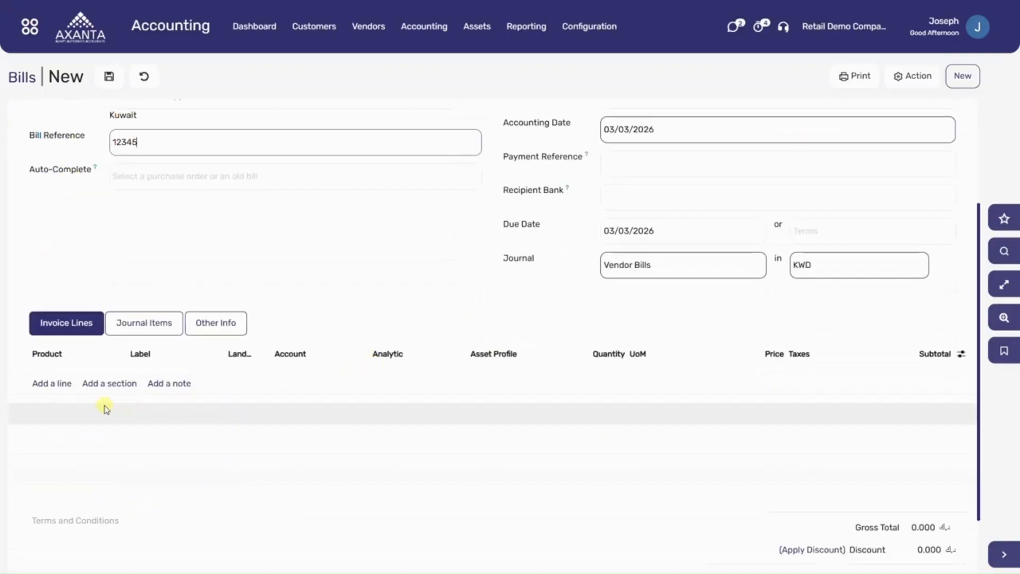
click(49, 389)
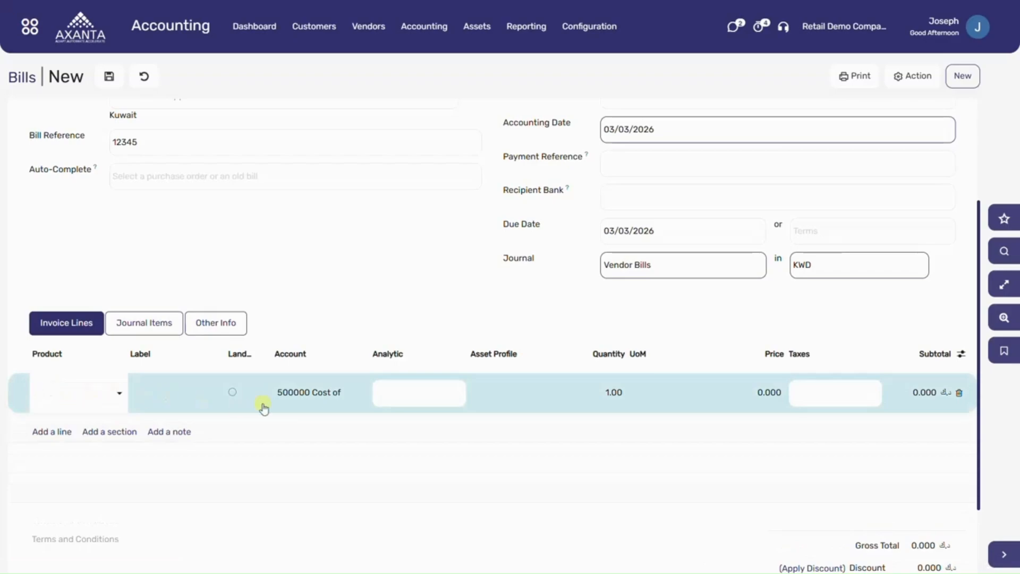
click(504, 391)
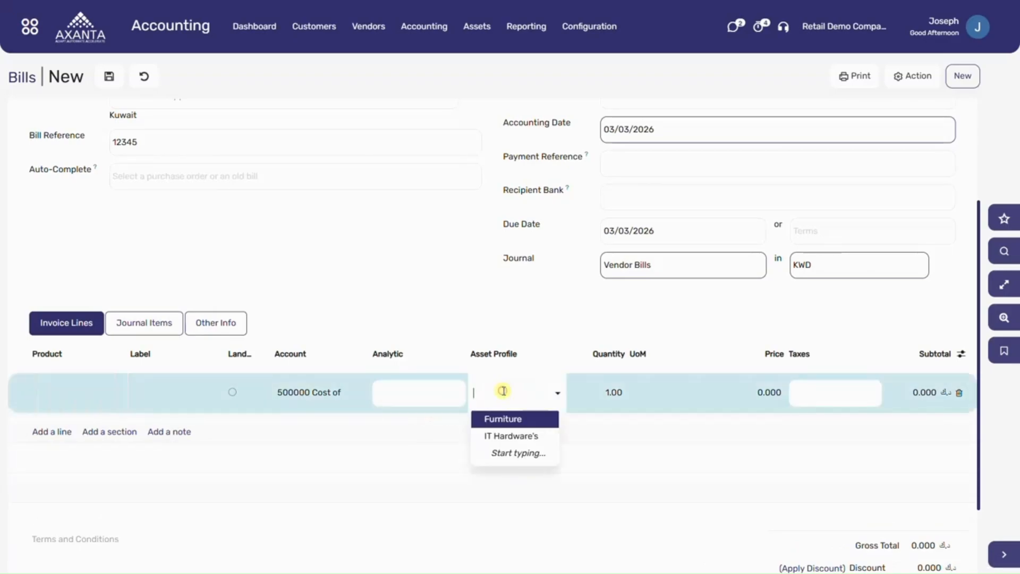
click(550, 438)
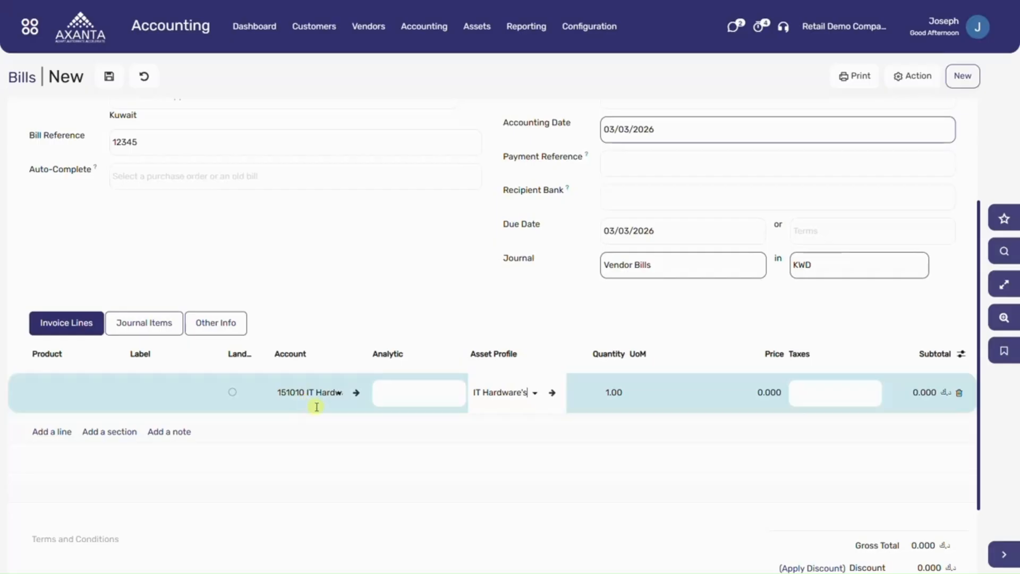
- Try Furniture as the invoice line's asset profile, and switch it back to IT Hardware's
click(492, 405)
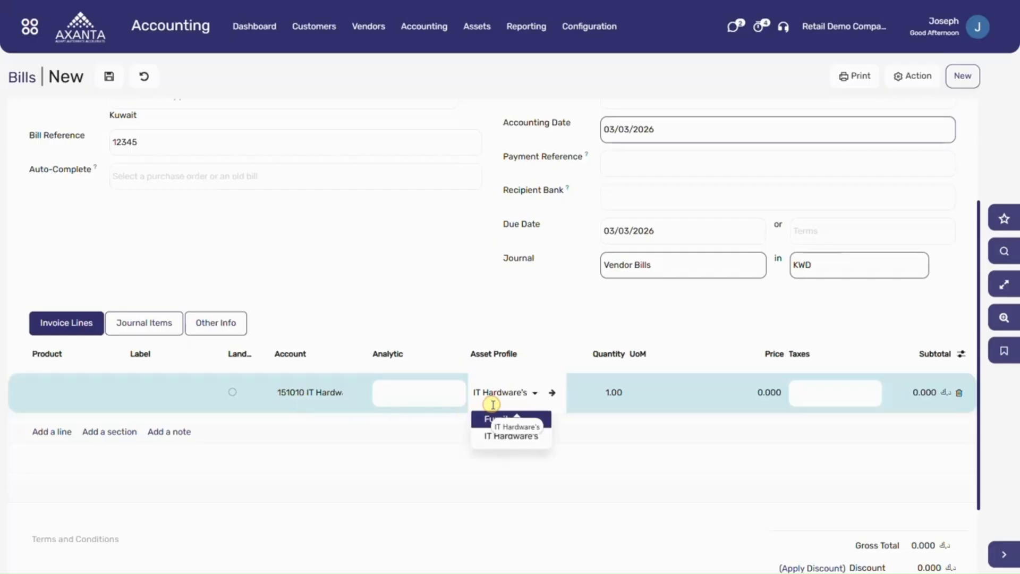
click(486, 417)
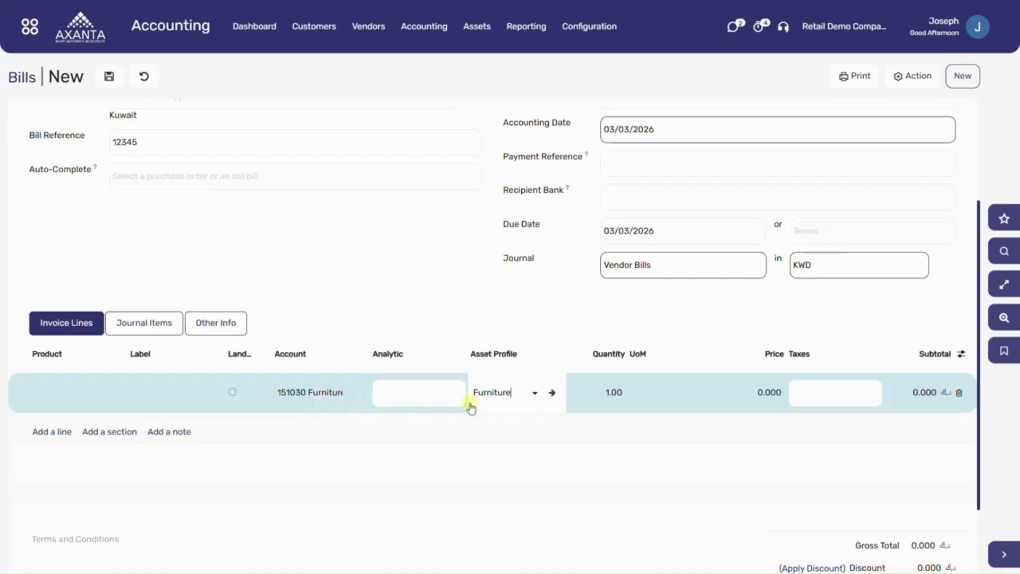
click(497, 401)
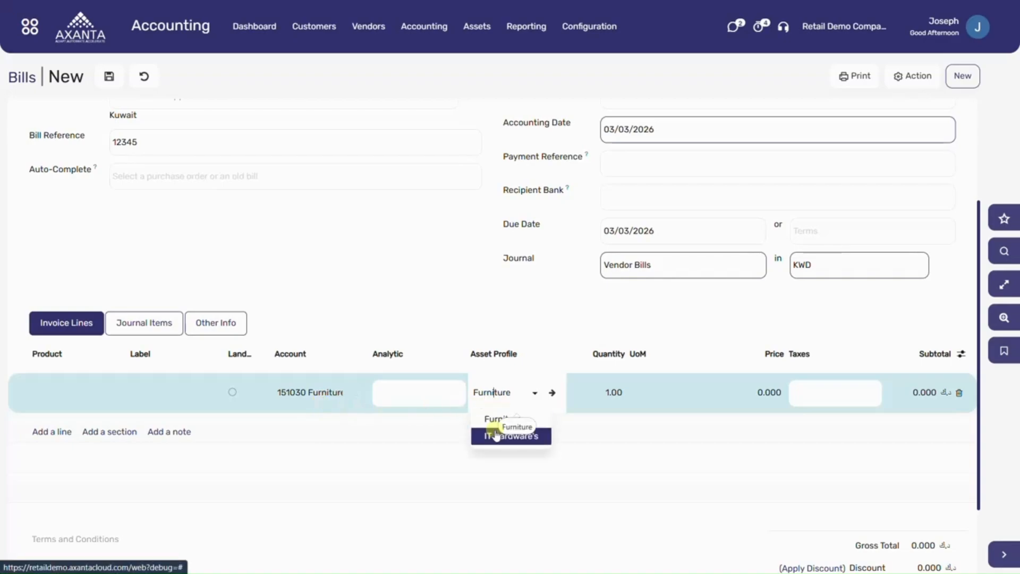
click(496, 434)
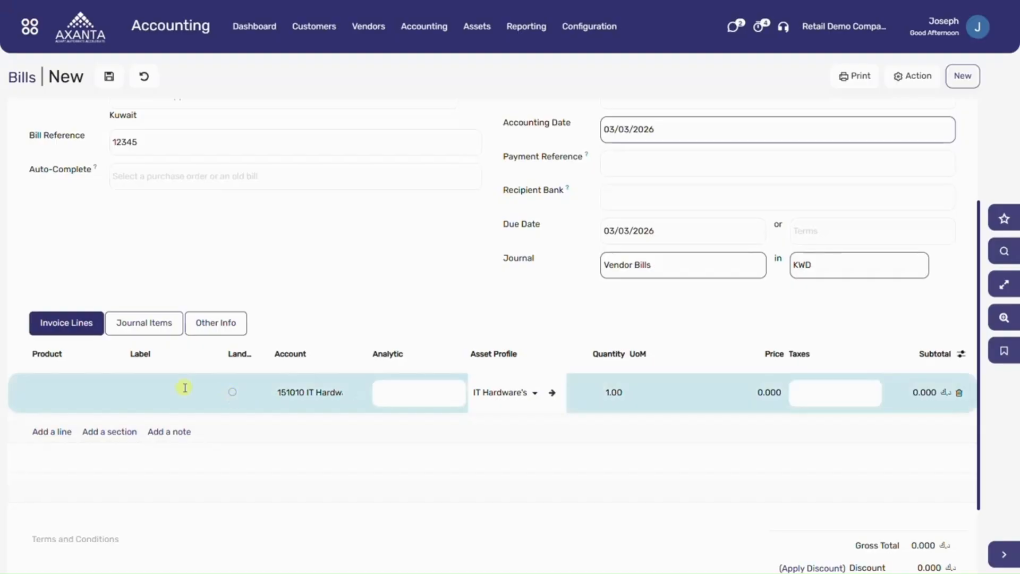
- Label the invoice line Dell Laptop's with quantity 3 and price 1000, and save the bill
click(154, 384)
text(Dell Lap)
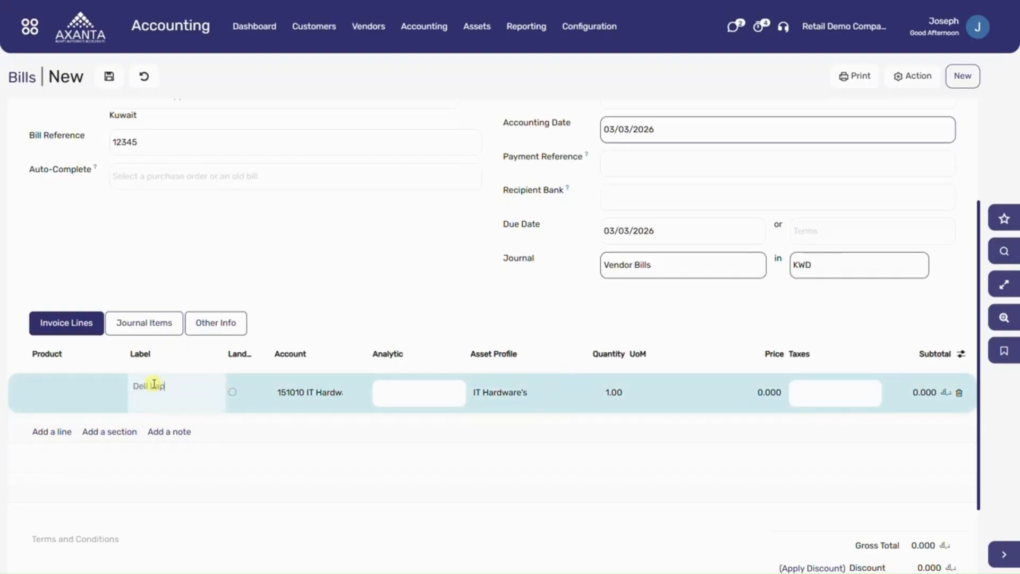
text(top's)
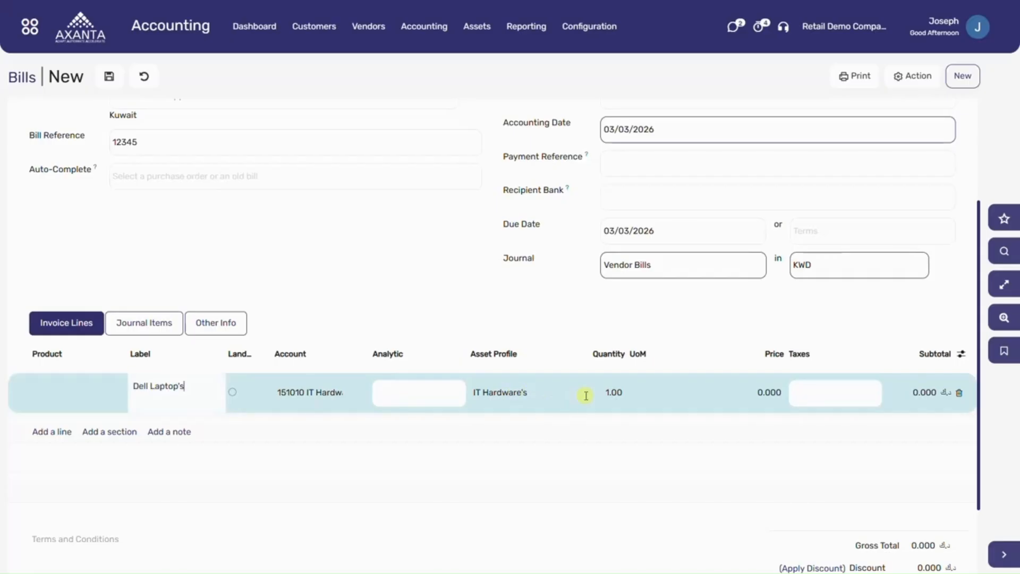
click(606, 393)
text(3)
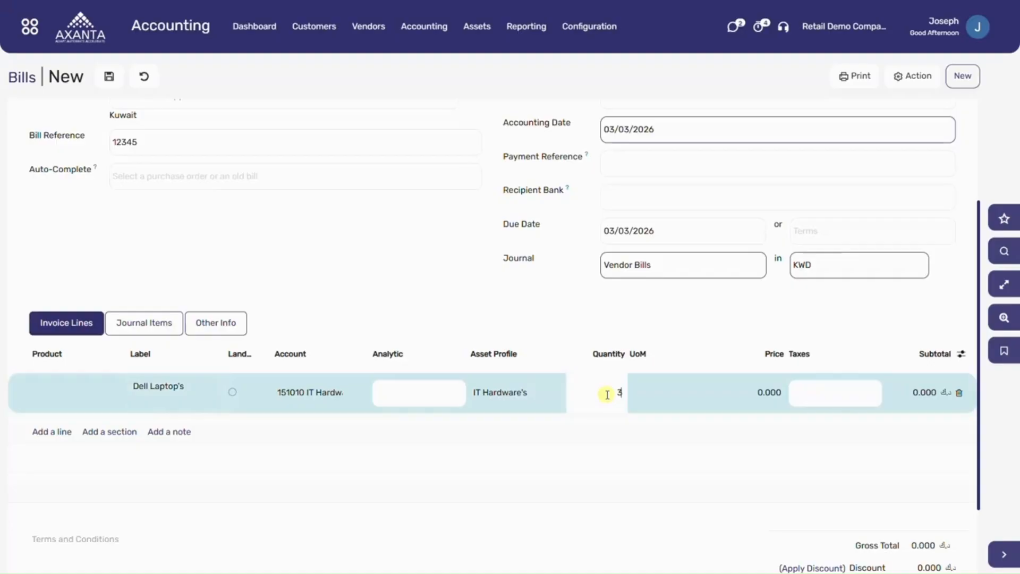
click(762, 394)
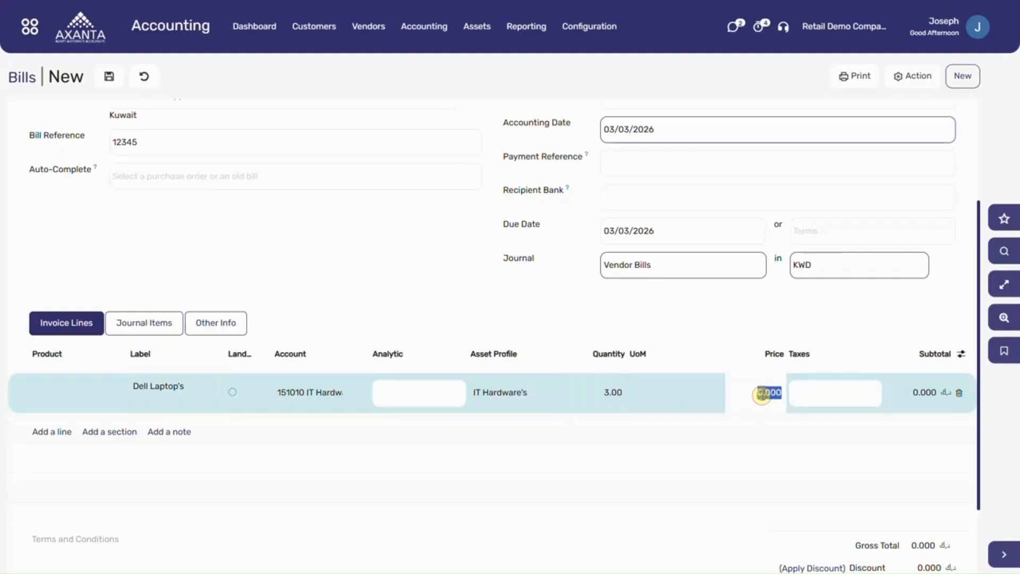
text(1000)
click(753, 319)
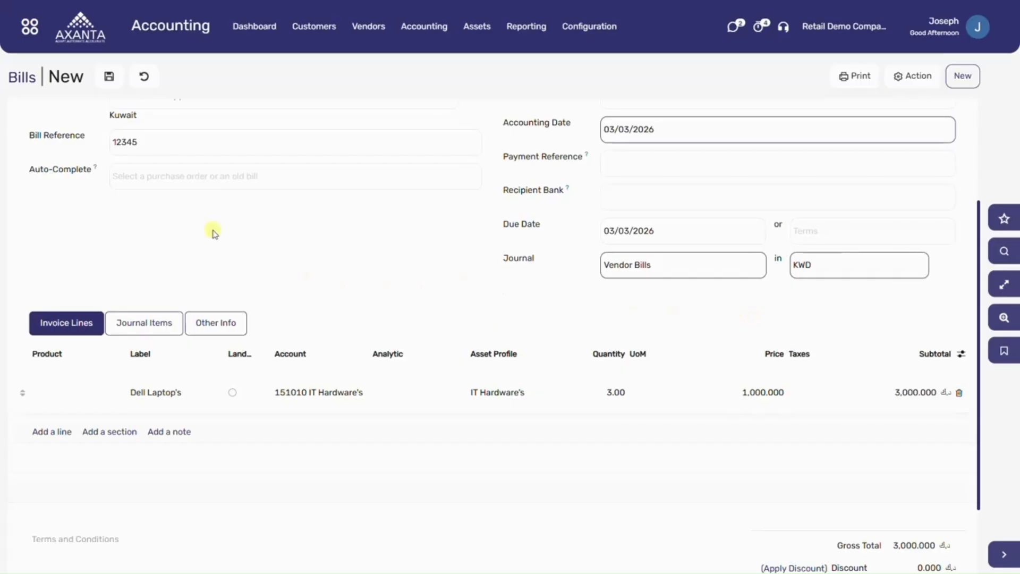
click(108, 78)
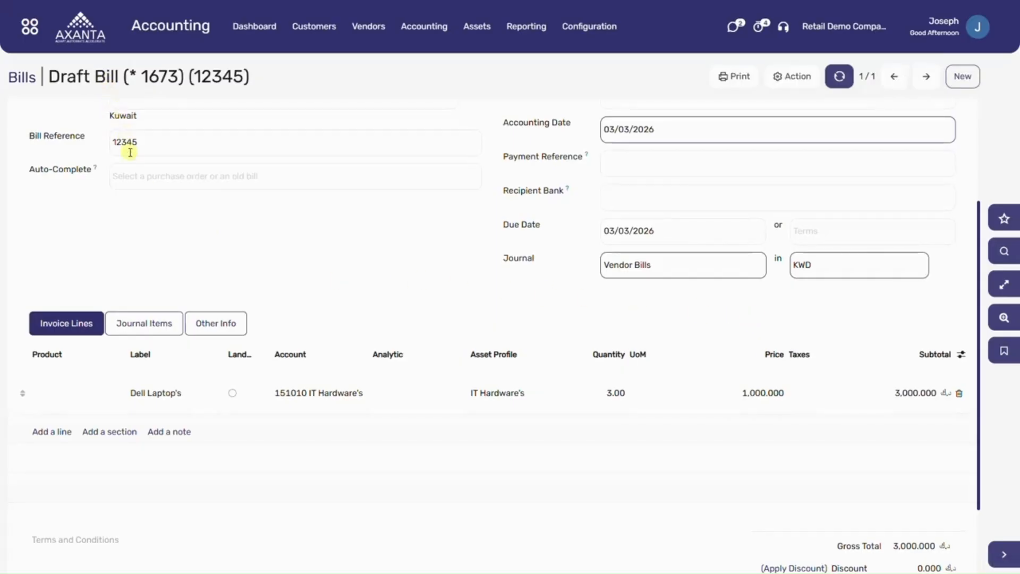
- Confirm the vendor bill, and review its invoice lines and journal lines before returning to the bill
scroll(130, 152, up, 3)
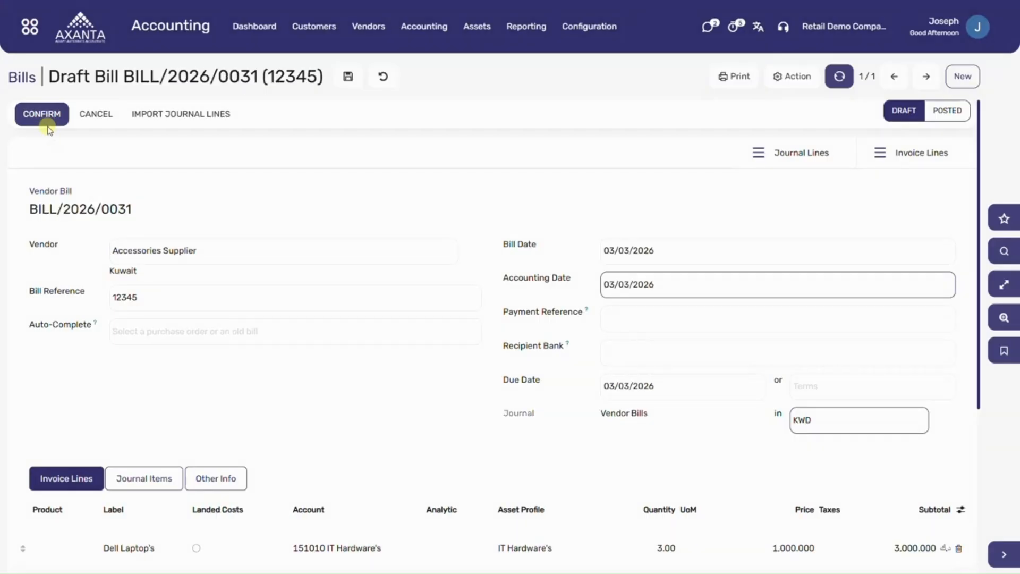
click(44, 121)
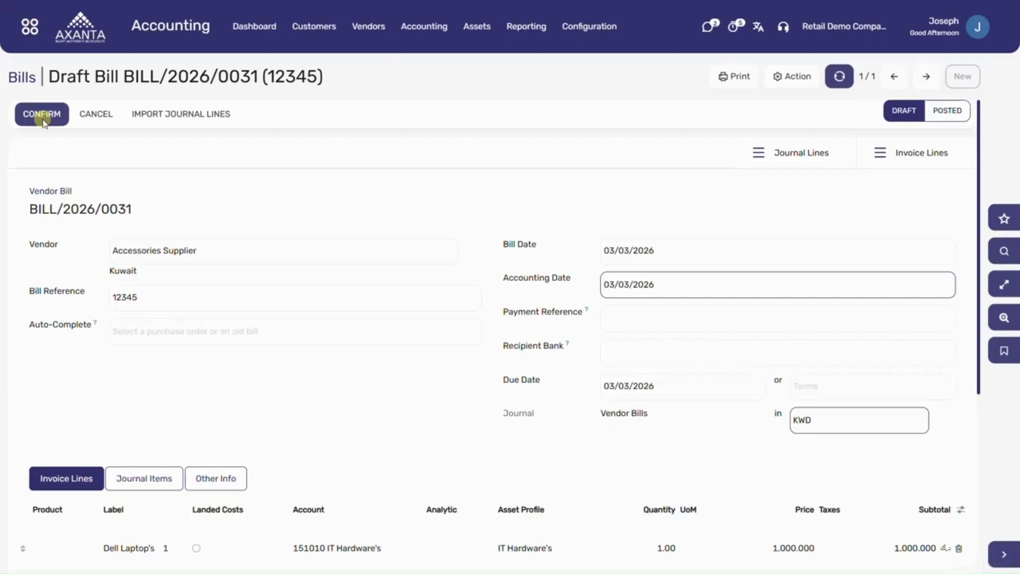
scroll(113, 226, down, 3)
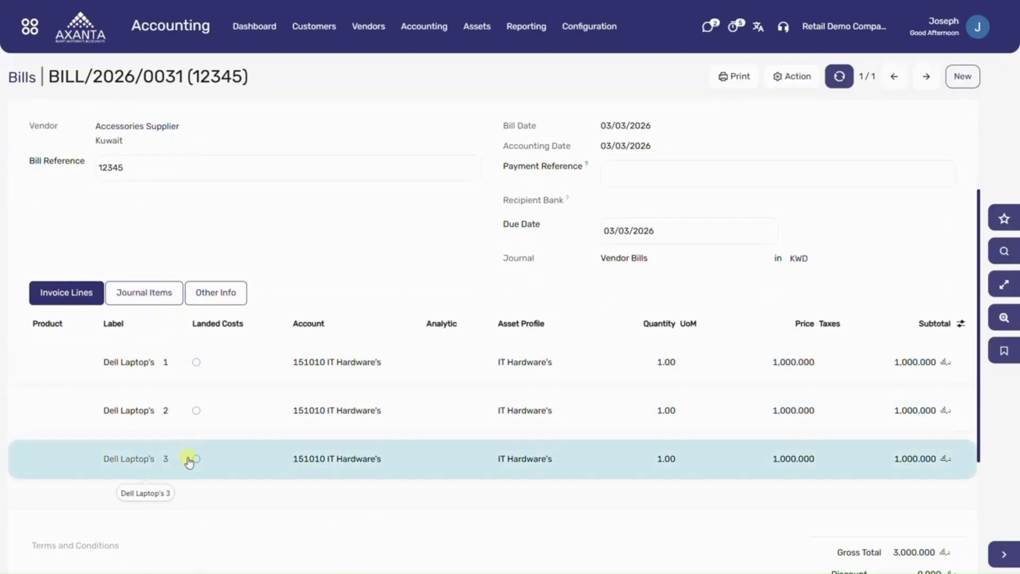
scroll(188, 461, up, 3)
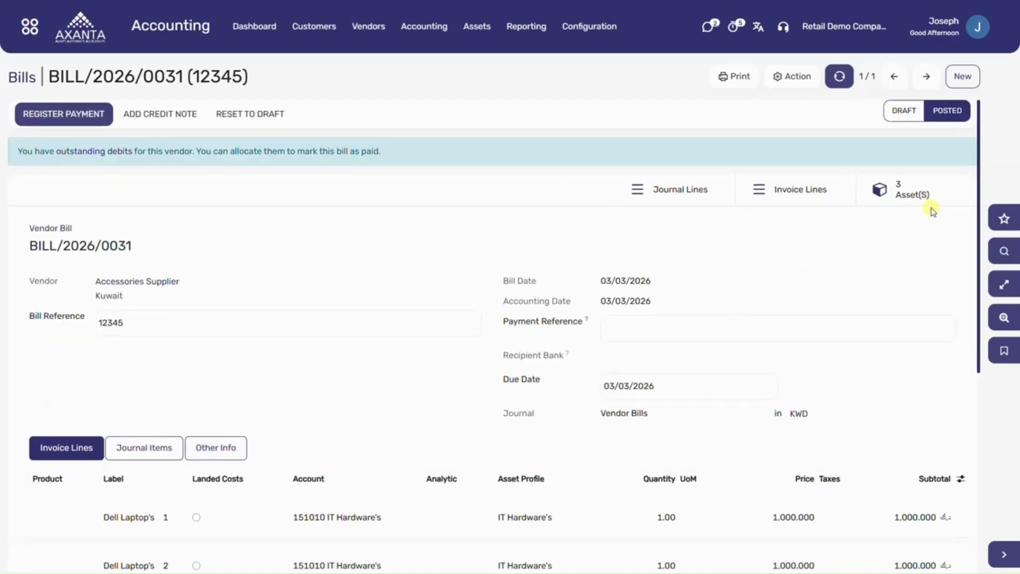
click(684, 201)
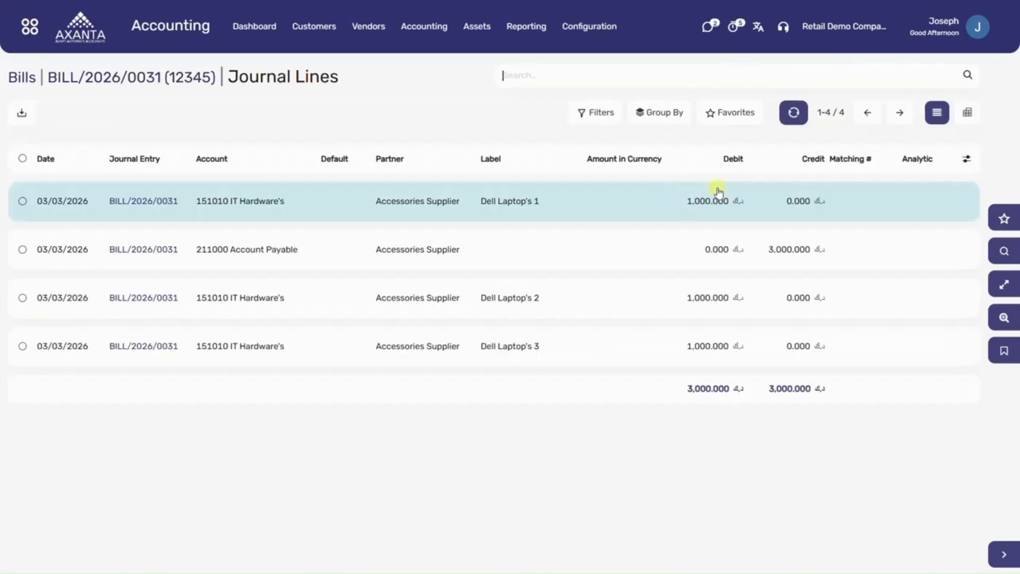
click(970, 121)
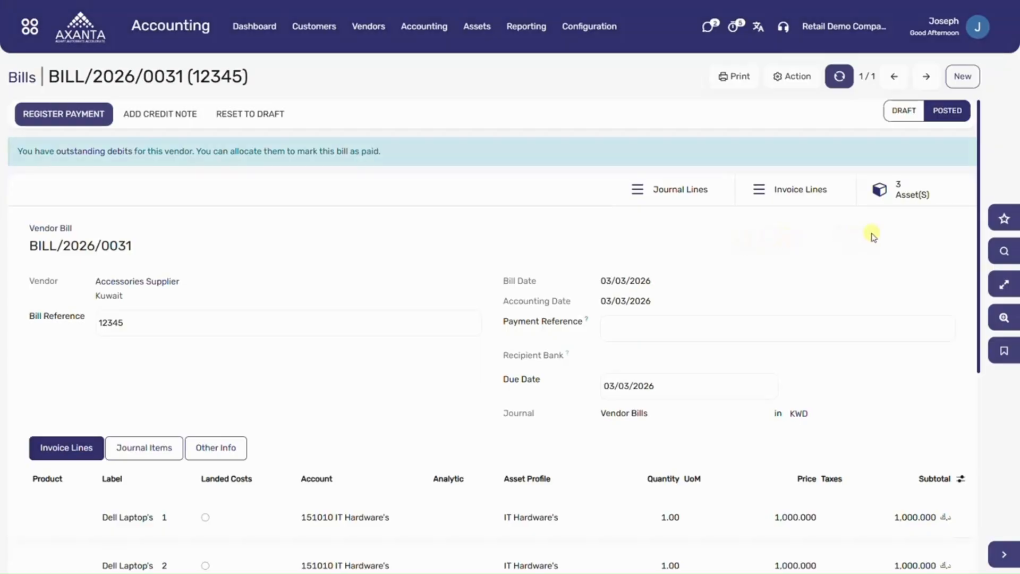
- Review the depreciation settings of the bill's Dell Laptop's 1 asset and confirm the asset
click(913, 197)
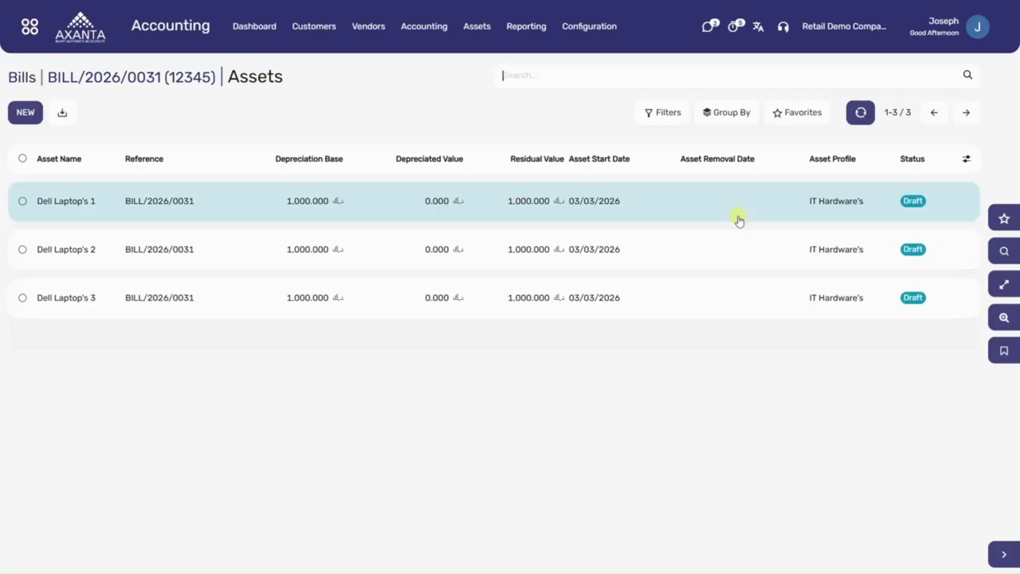
click(700, 210)
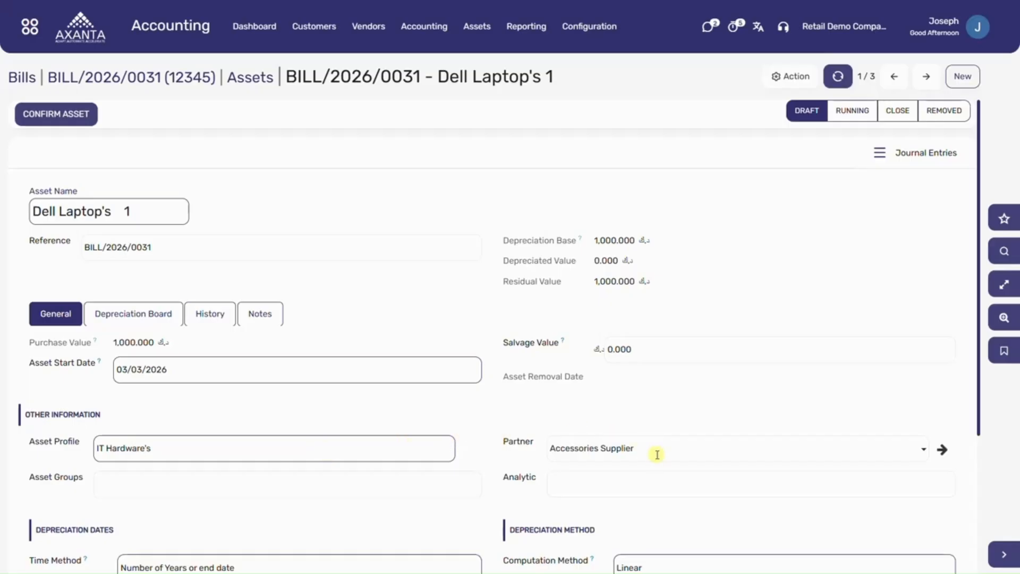
scroll(658, 454, down, 3)
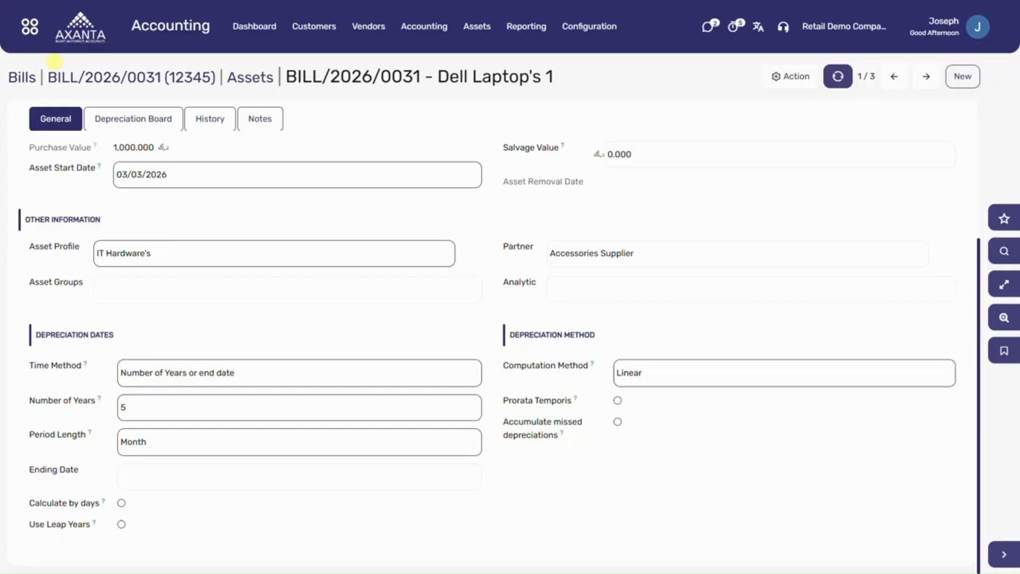
scroll(54, 62, up, 3)
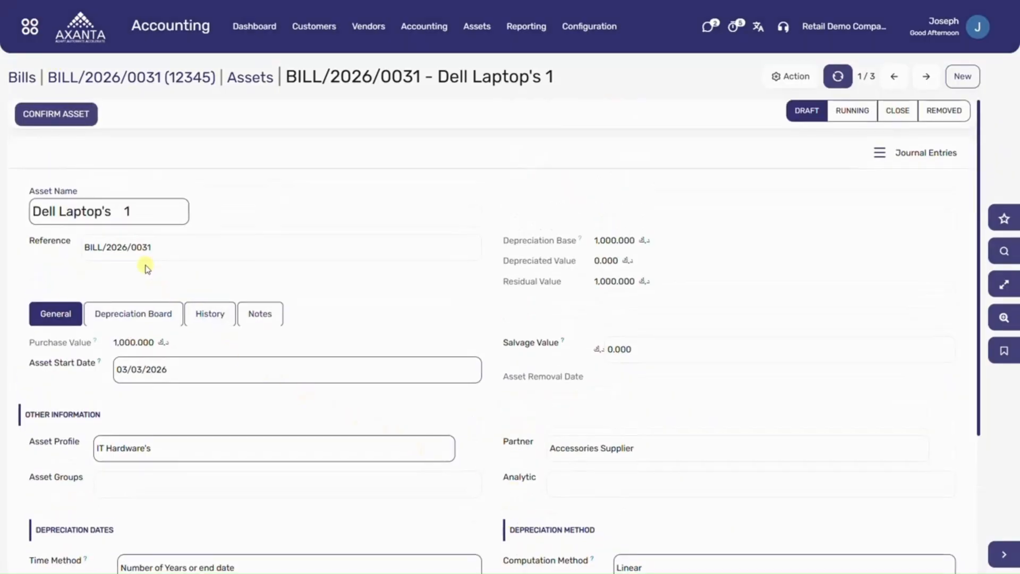
click(58, 115)
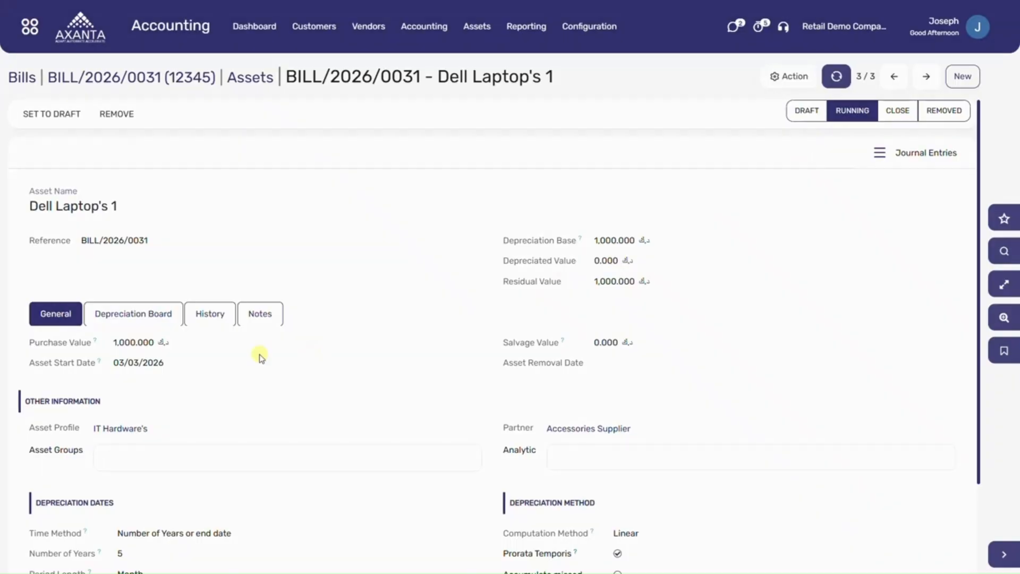
- Create the 31/03/2026 depreciation move from the asset's depreciation board, and view its journal entry before returning to the asset
click(161, 323)
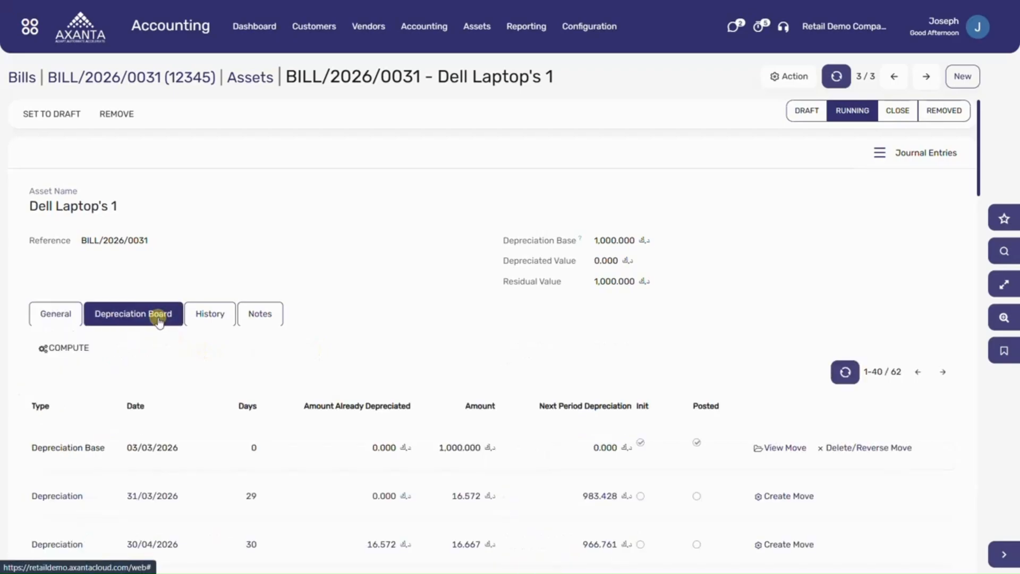
scroll(201, 372, down, 3)
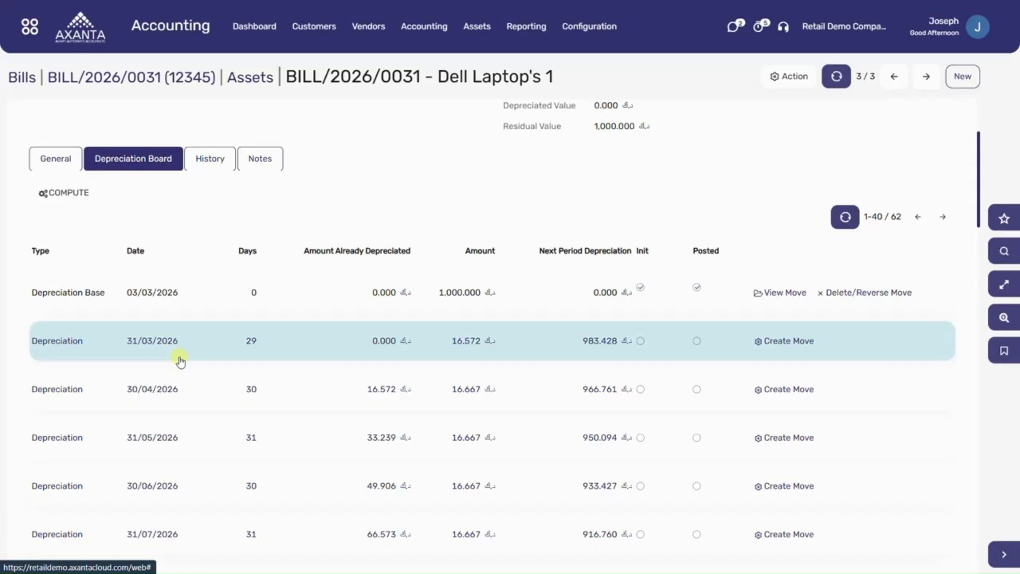
click(787, 348)
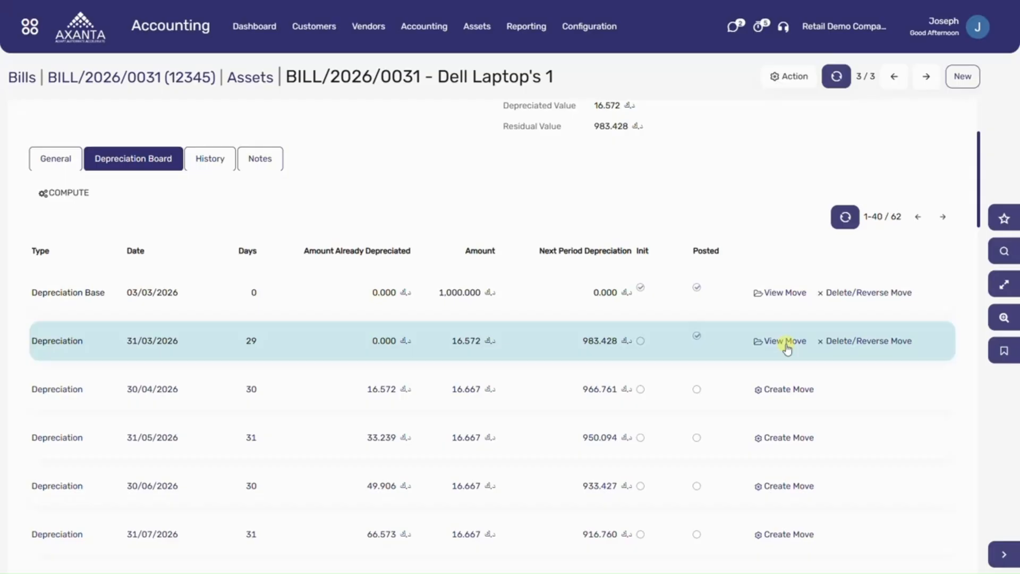
click(787, 349)
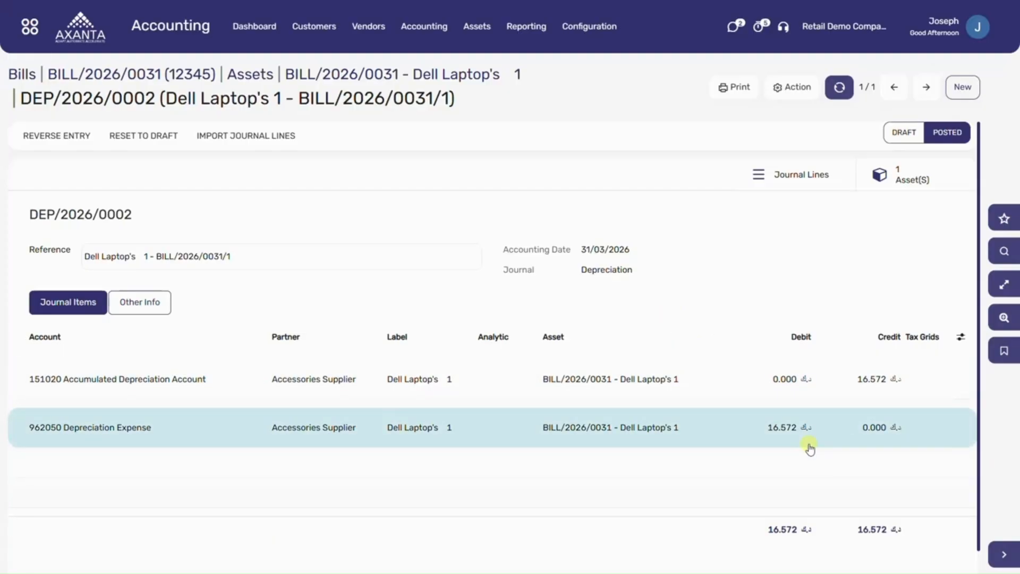
click(463, 77)
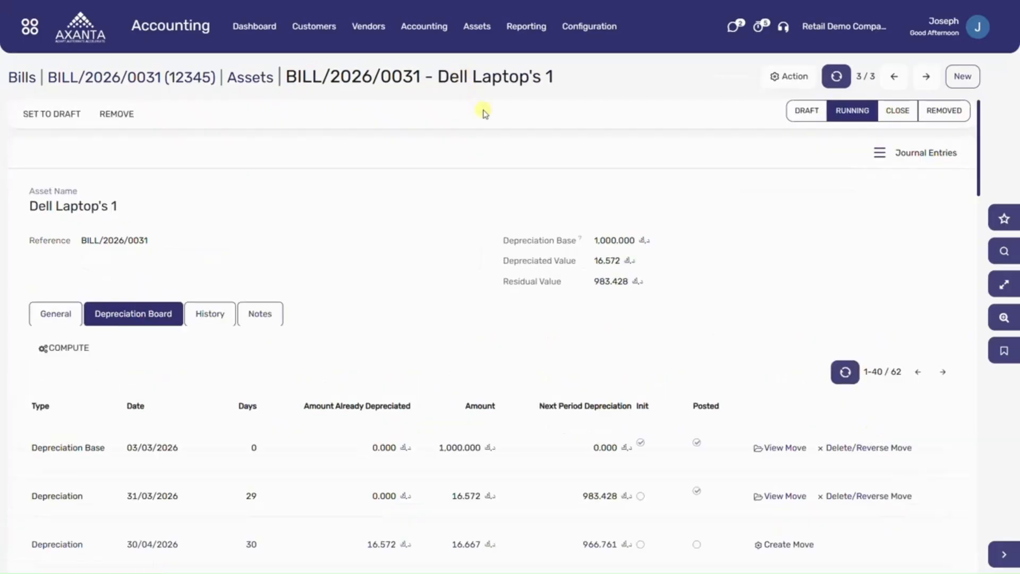